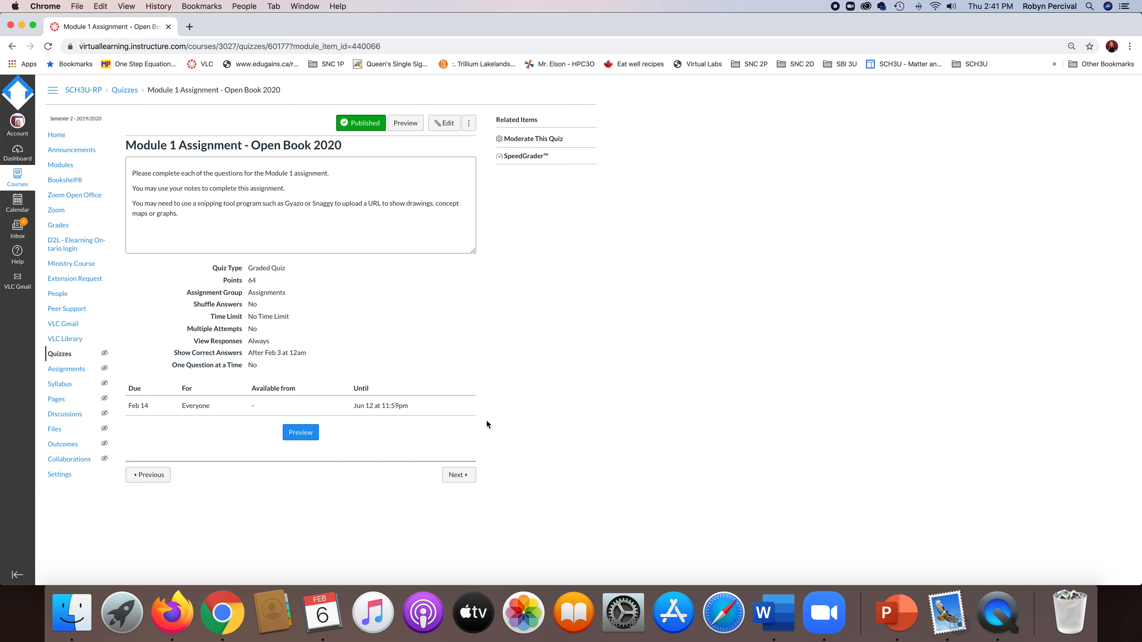
Preview the Module 1 Assignment - Open Book 2020 quiz and look through its instructions and questions.
click(408, 127)
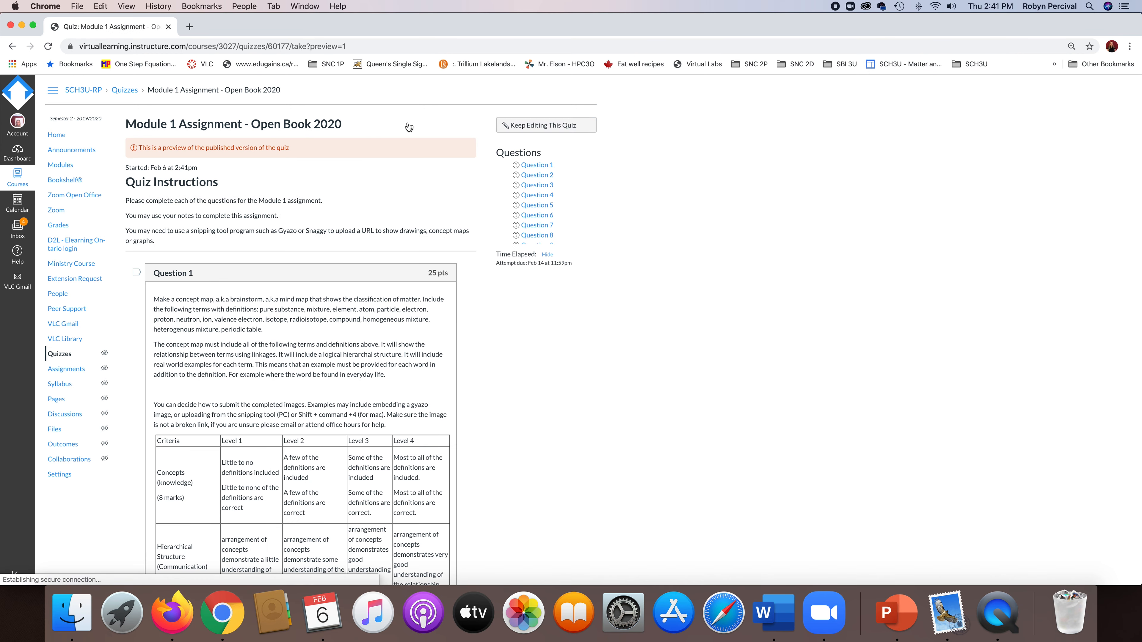
scroll(411, 401, down, 5)
scroll(410, 401, down, 15)
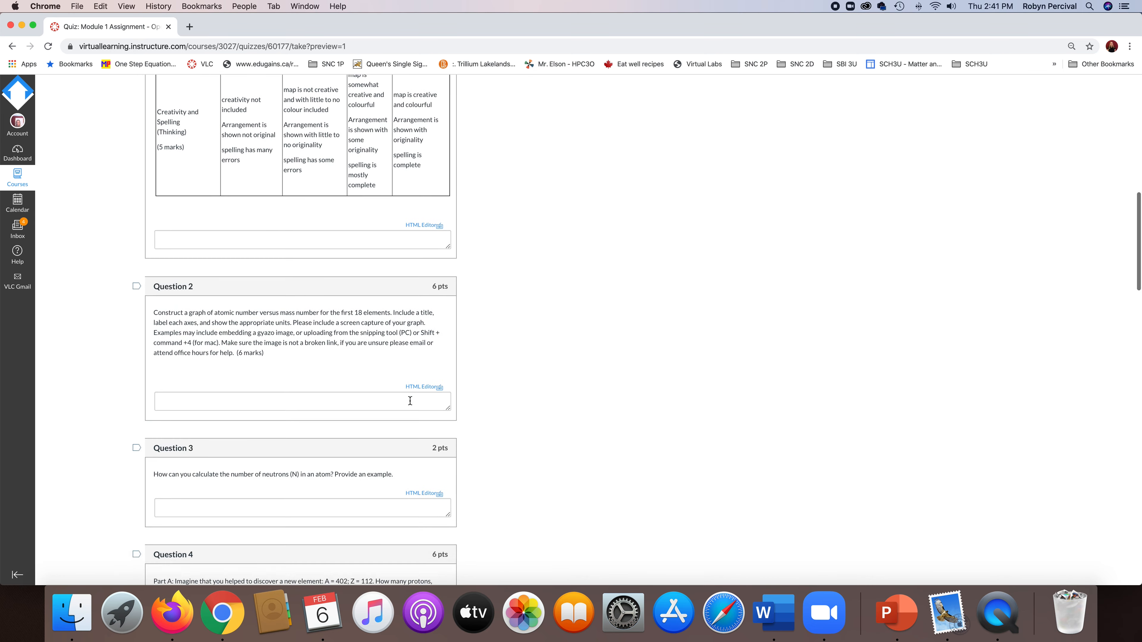
scroll(596, 375, down, 11)
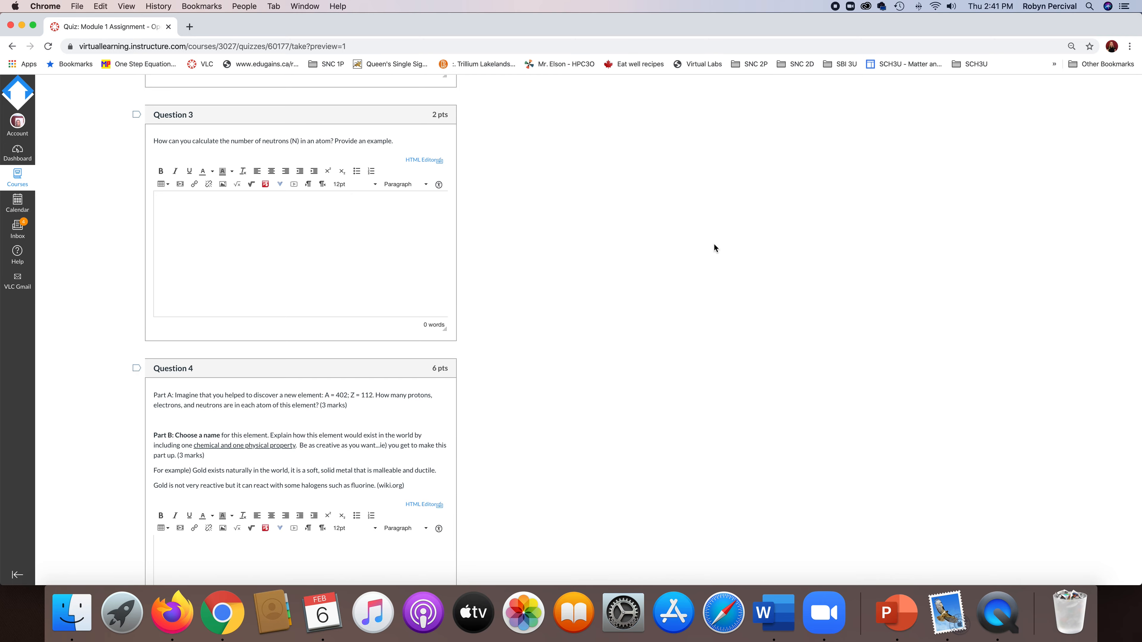
scroll(670, 224, up, 20)
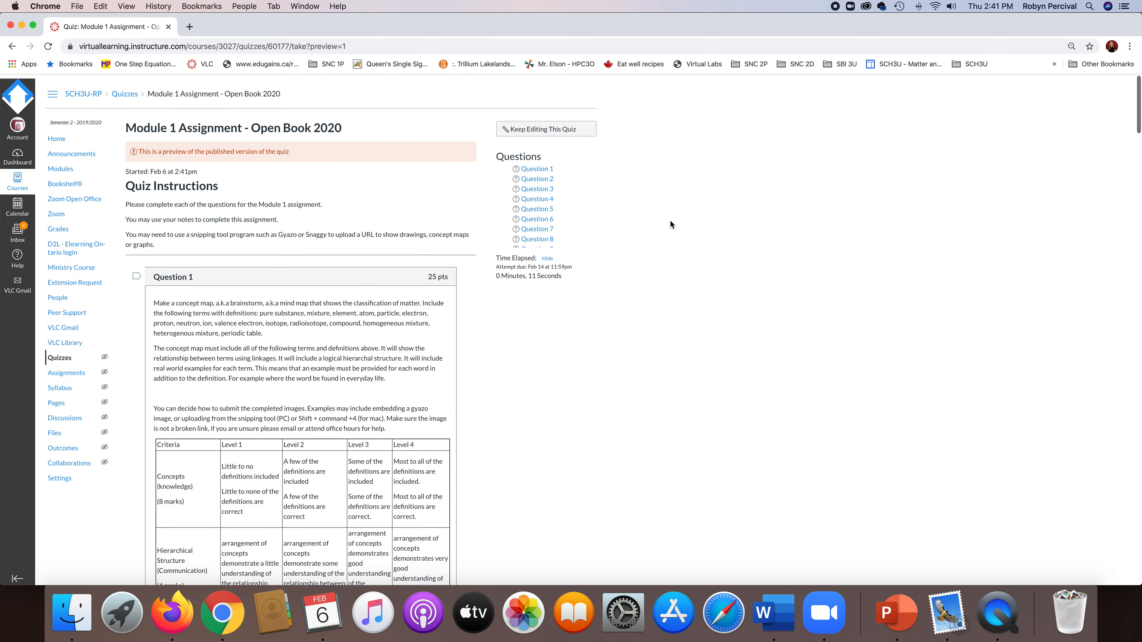
Open the course's content export from its settings and set the export type to Quiz.
click(60, 475)
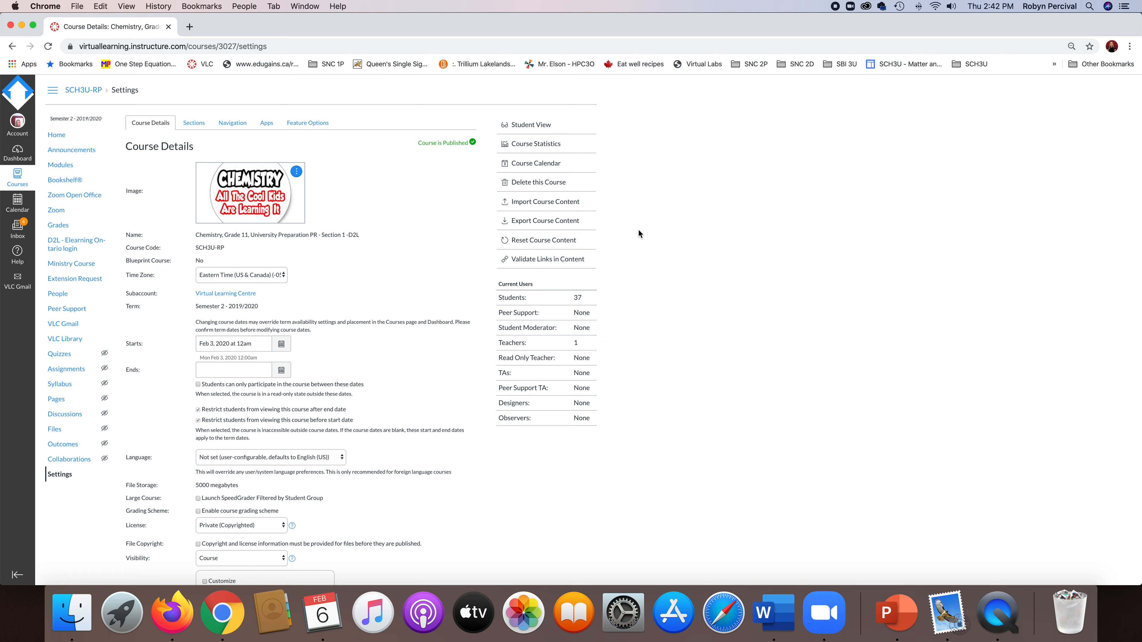
click(540, 222)
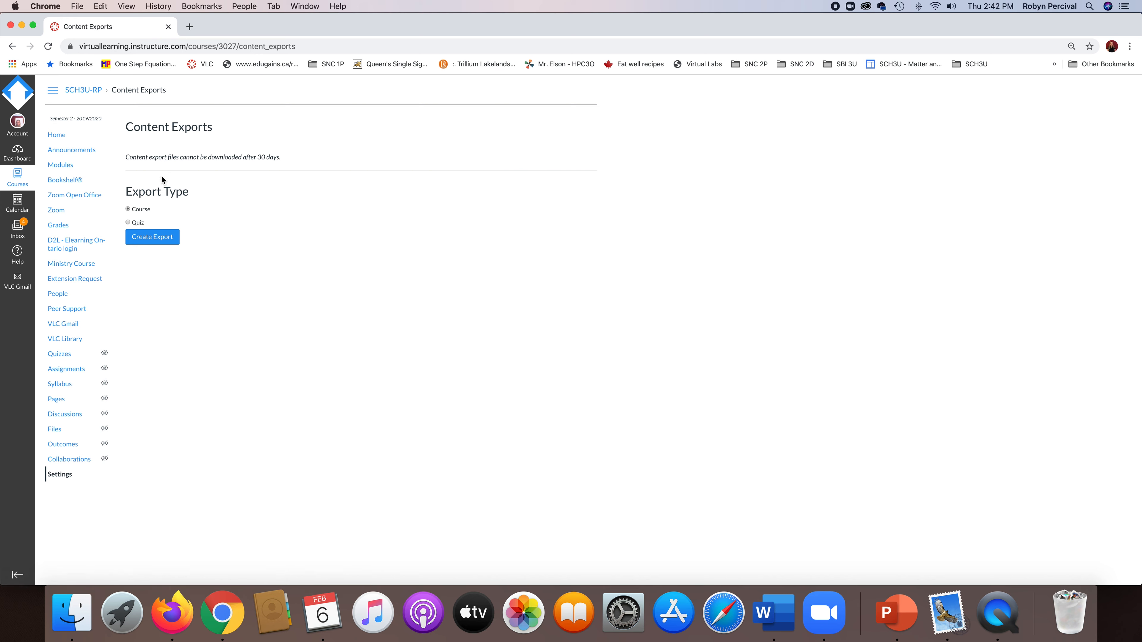
click(128, 223)
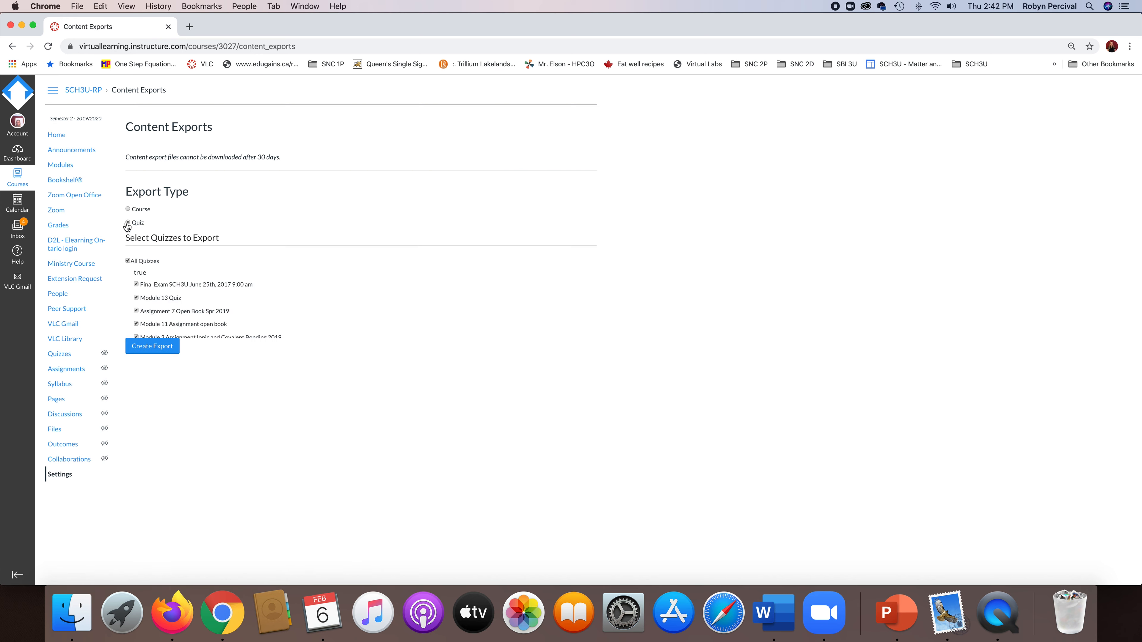
Deselect all quizzes and select only Module 1 Assignment - Open Book 2020 for the export.
scroll(198, 281, down, 2)
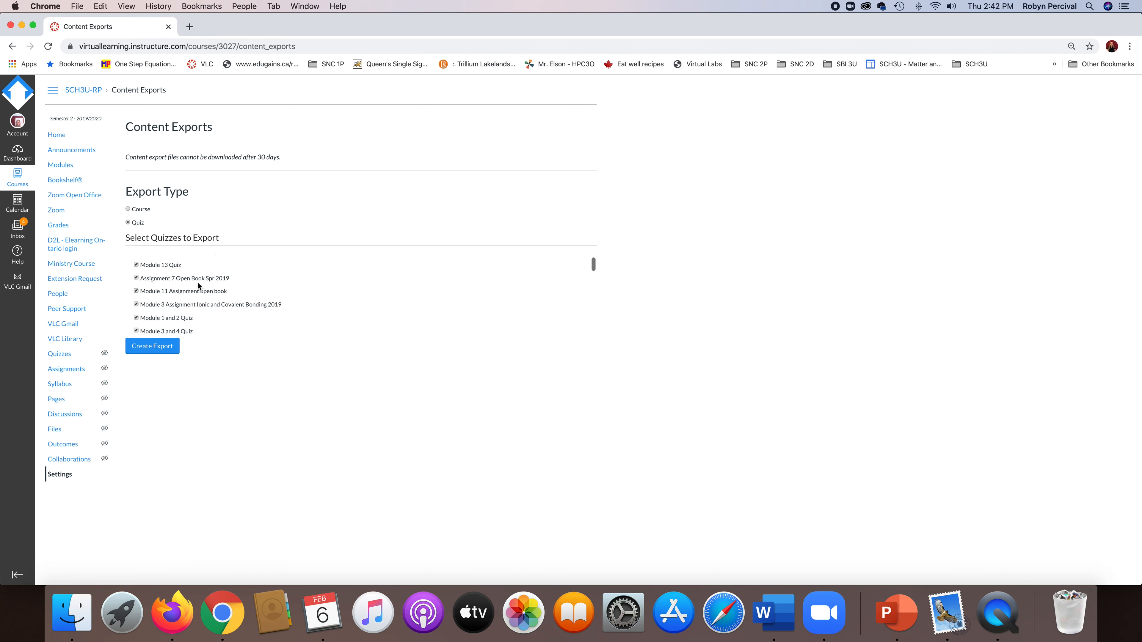
scroll(199, 283, up, 2)
click(128, 263)
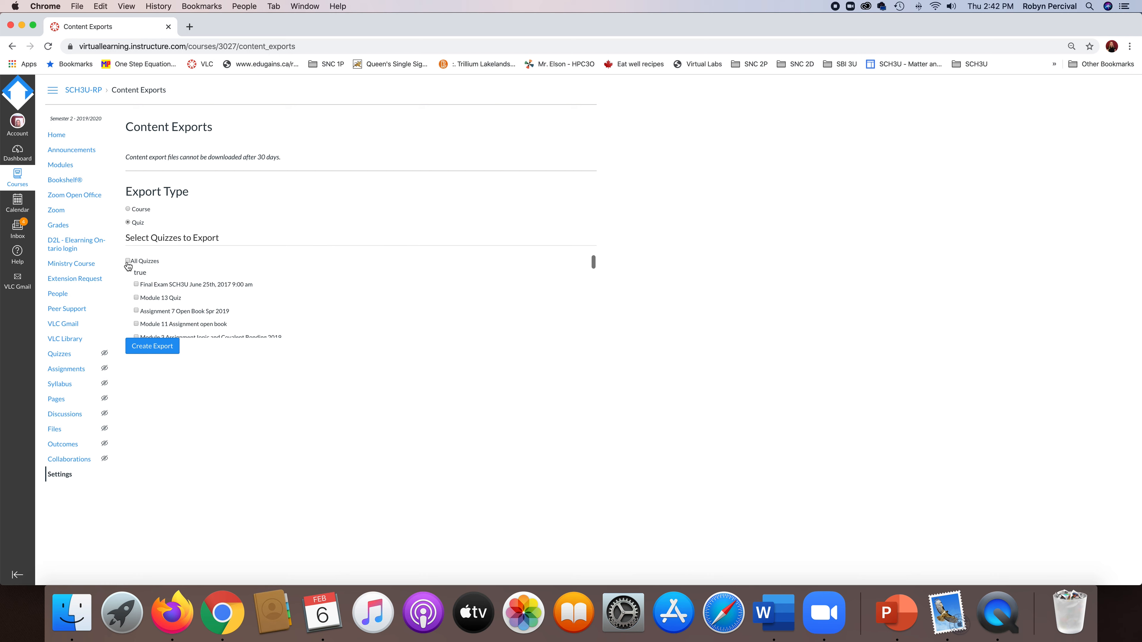
scroll(235, 279, down, 3)
scroll(235, 281, down, 4)
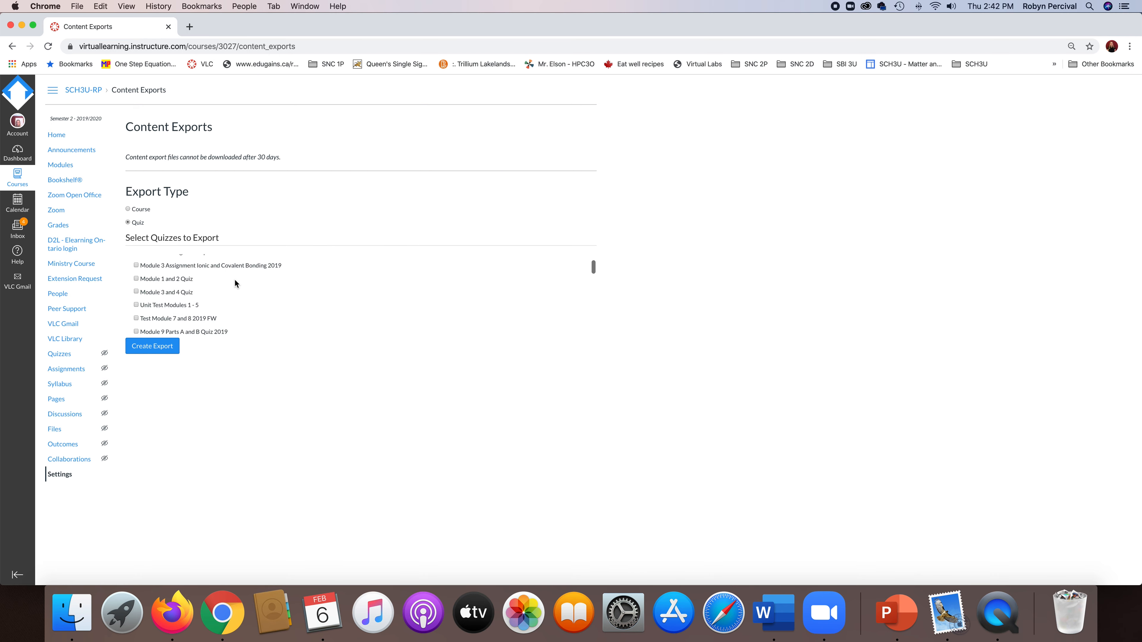
scroll(235, 279, down, 10)
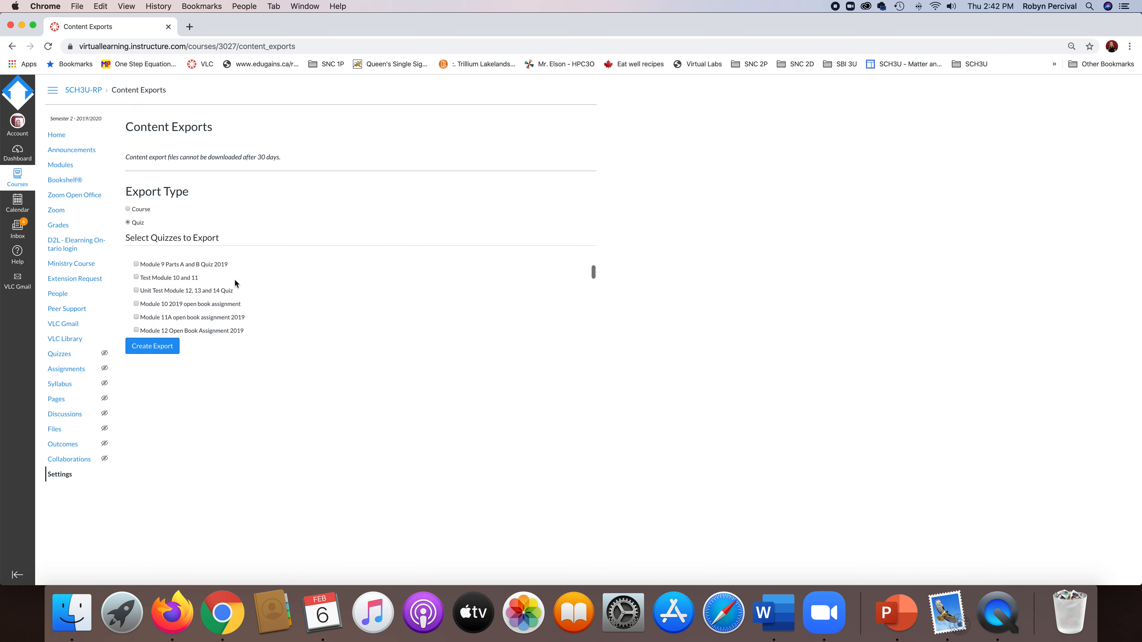
click(136, 315)
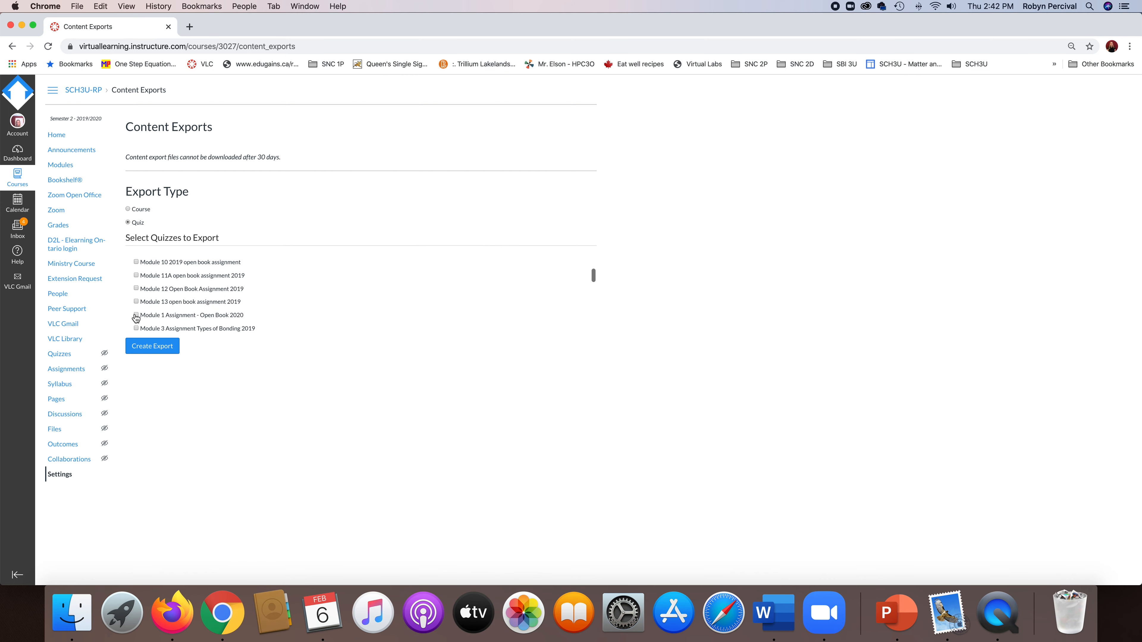
Create the quiz export, reload the page and download the new QTI export file.
click(154, 347)
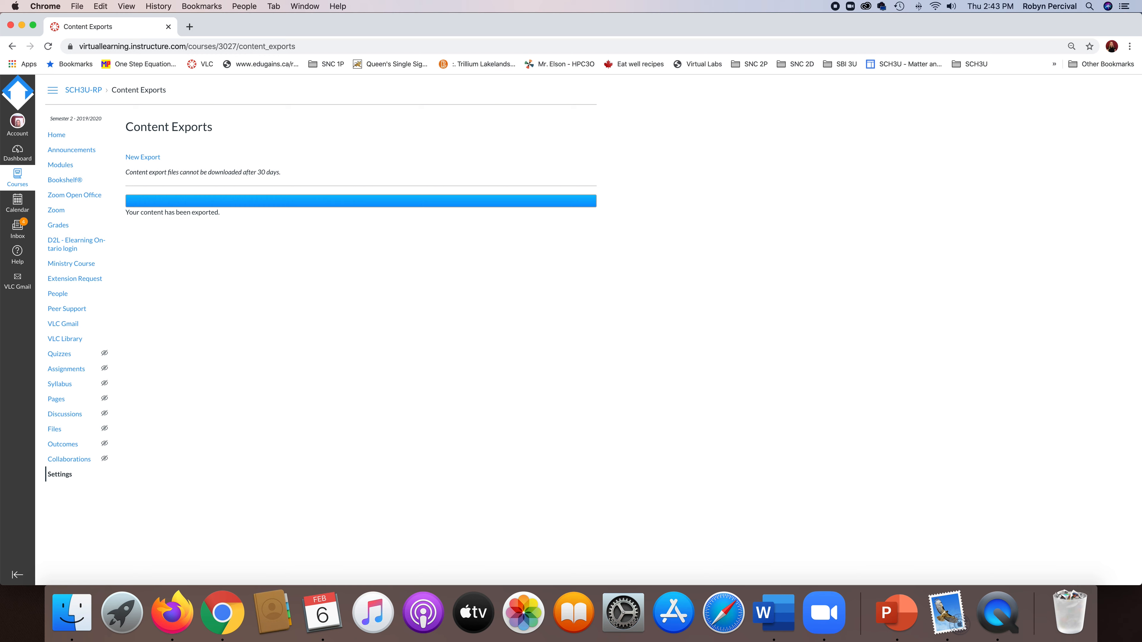
click(49, 47)
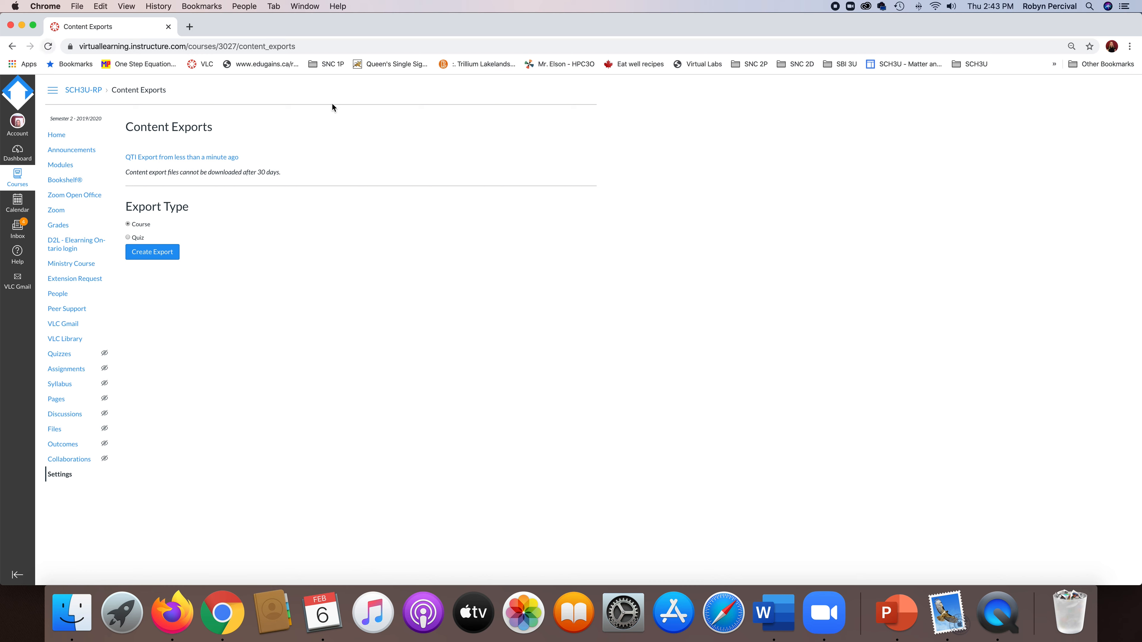
click(203, 162)
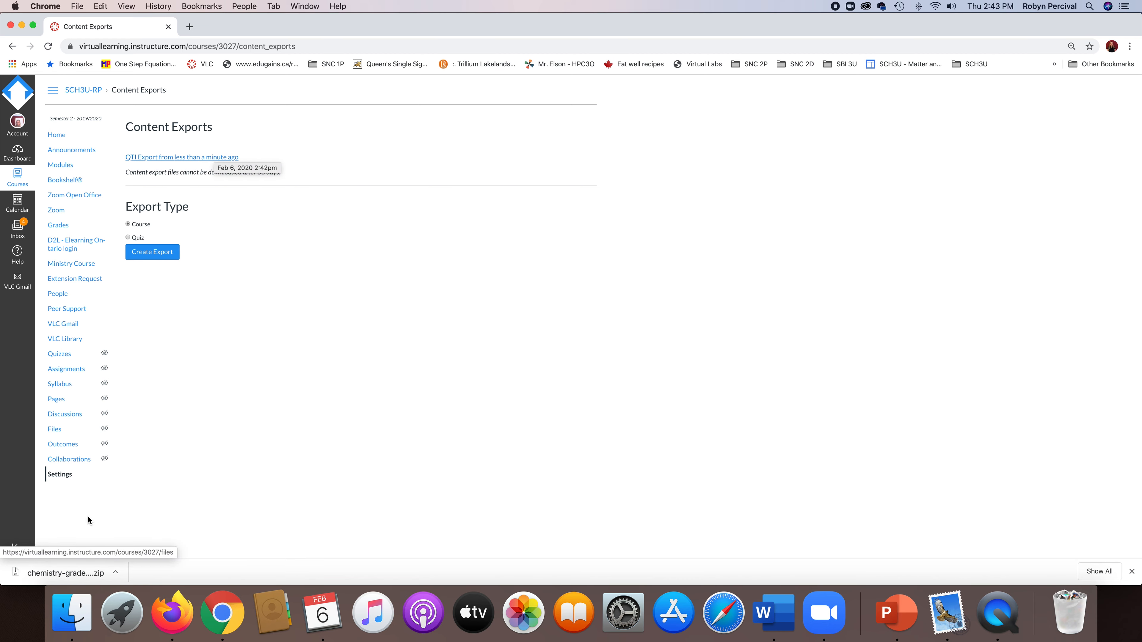
Open the course's content import from its settings and set the content type to QTI .zip file.
click(57, 475)
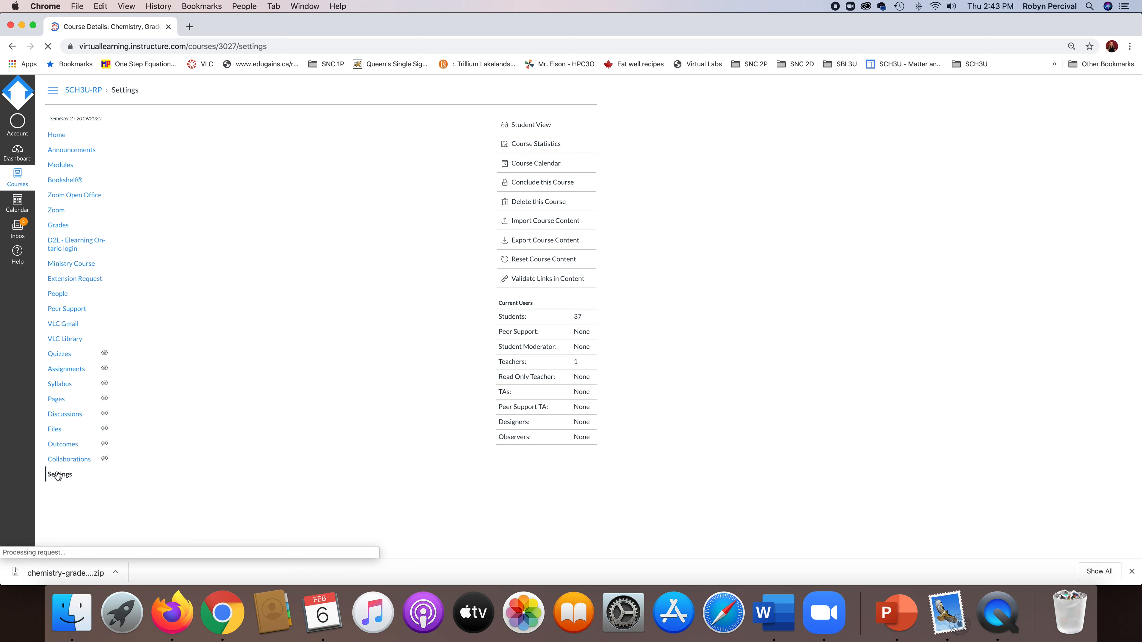
click(560, 202)
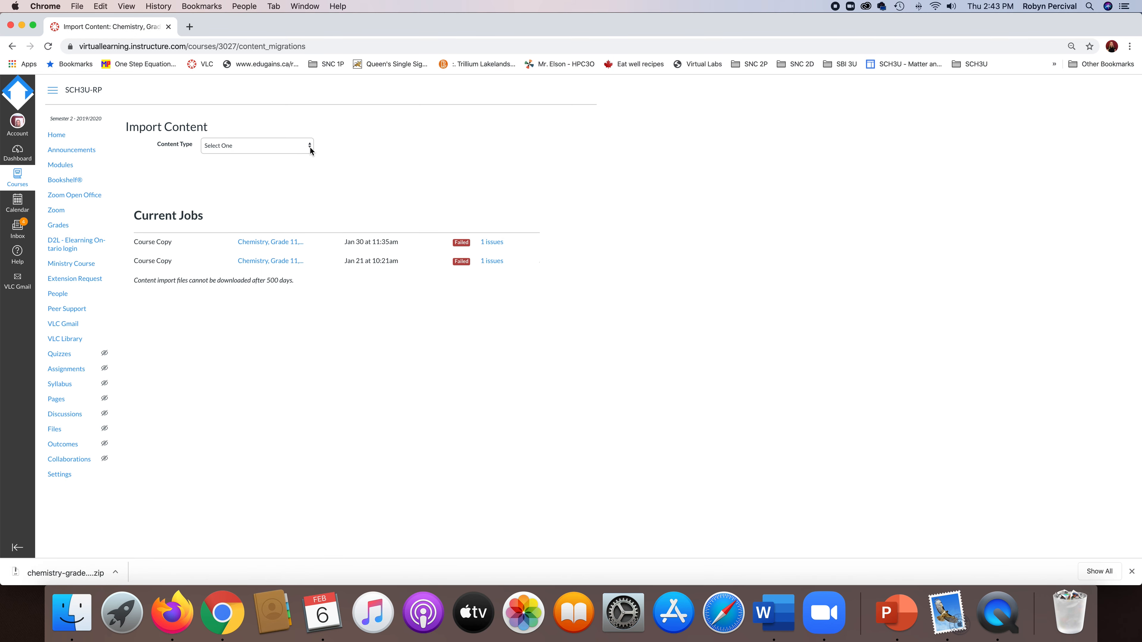
click(310, 146)
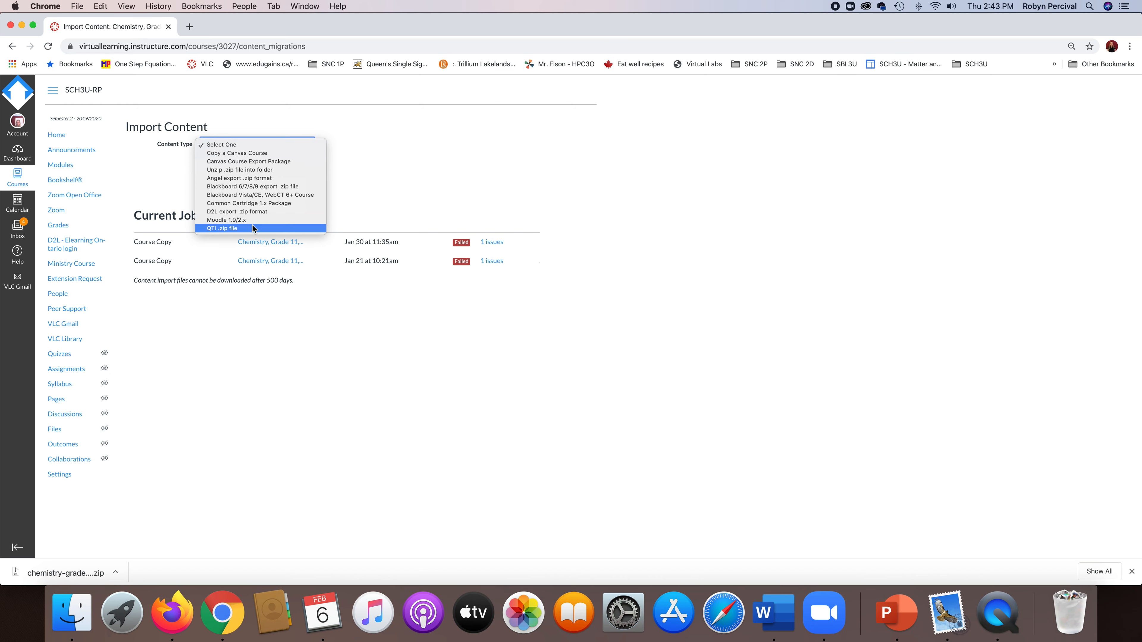
click(252, 229)
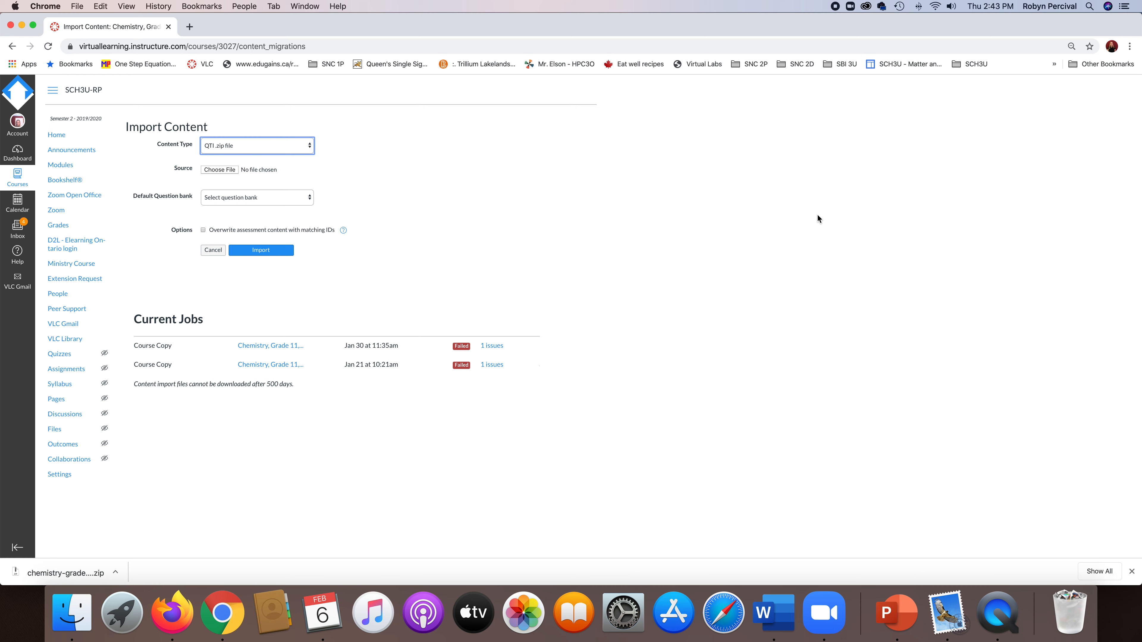
Find the exported chemistry quiz zip by searching for "chem" and choose it as the import source.
click(219, 170)
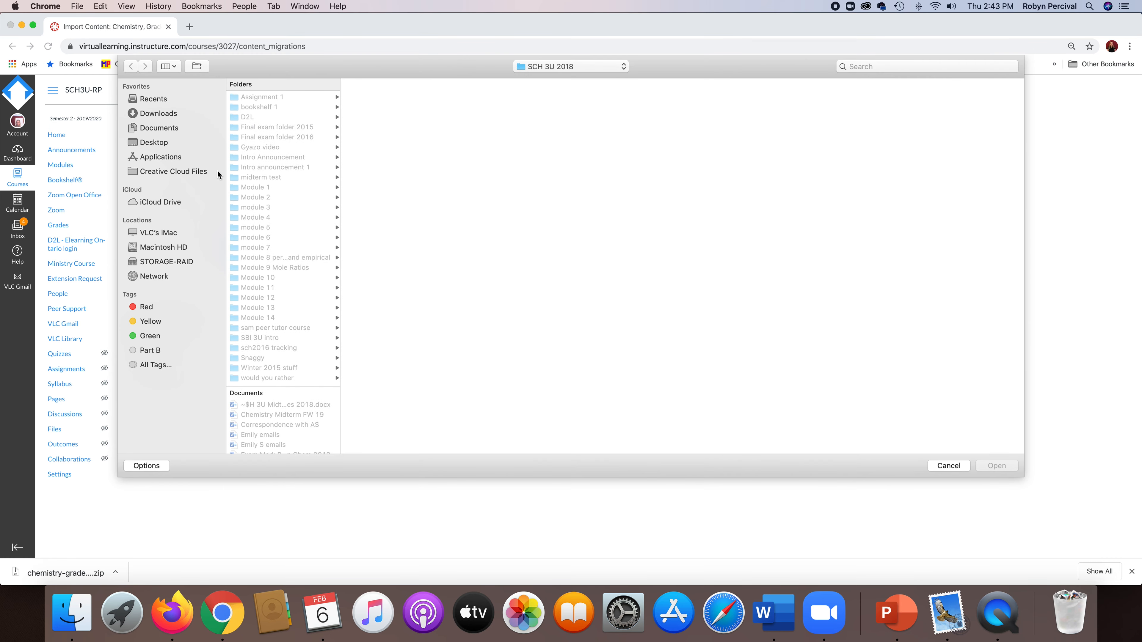
click(157, 113)
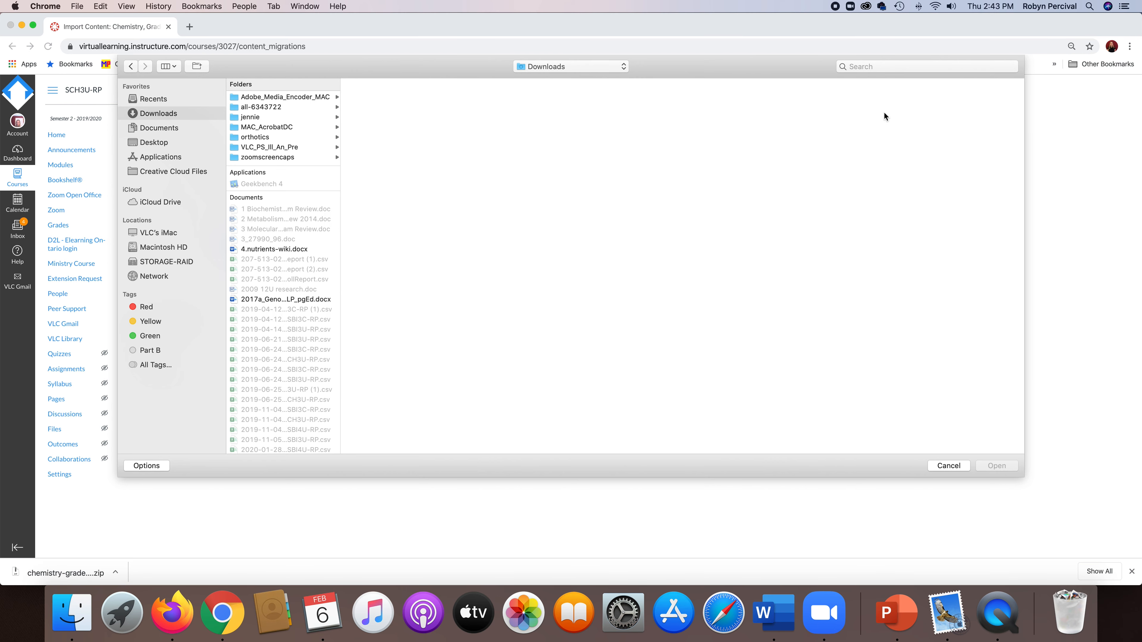
click(867, 67)
text(chem)
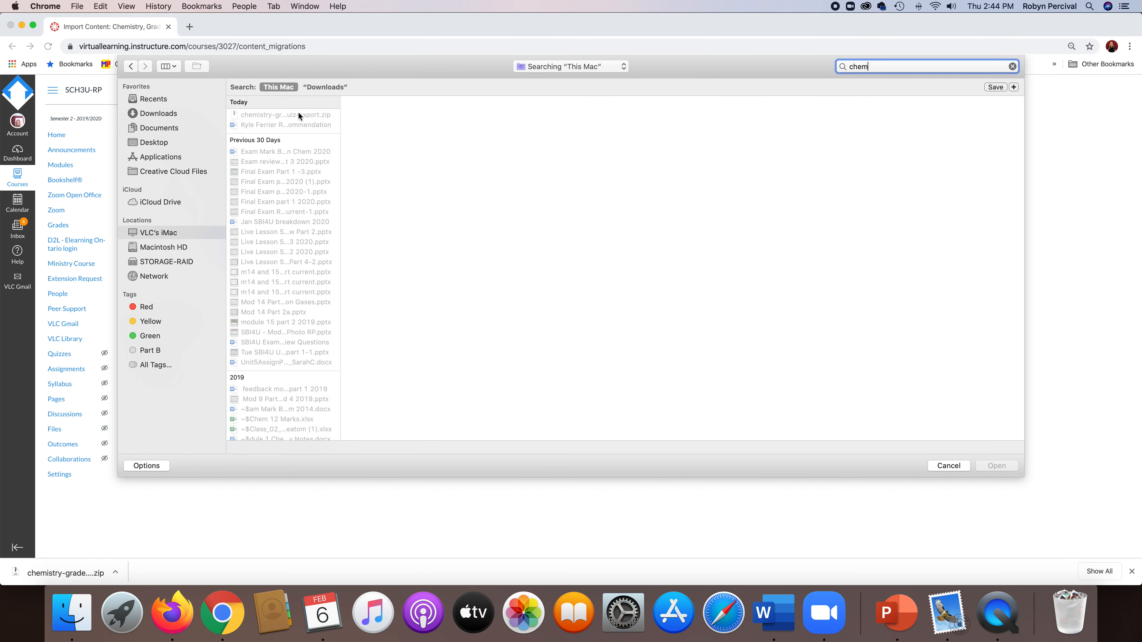
click(298, 114)
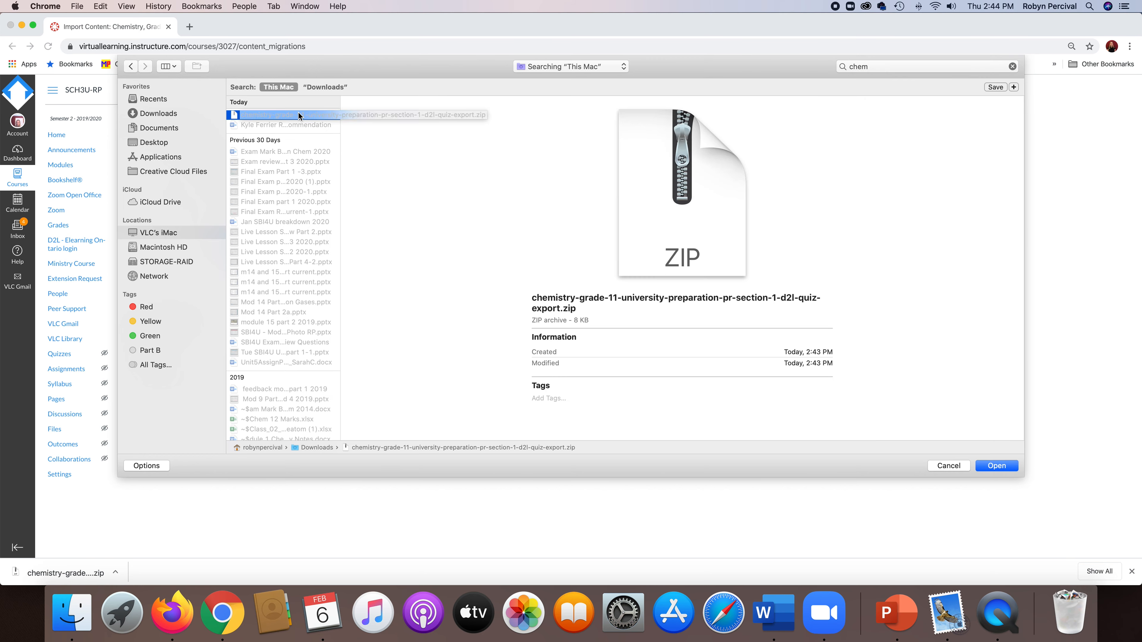
click(997, 467)
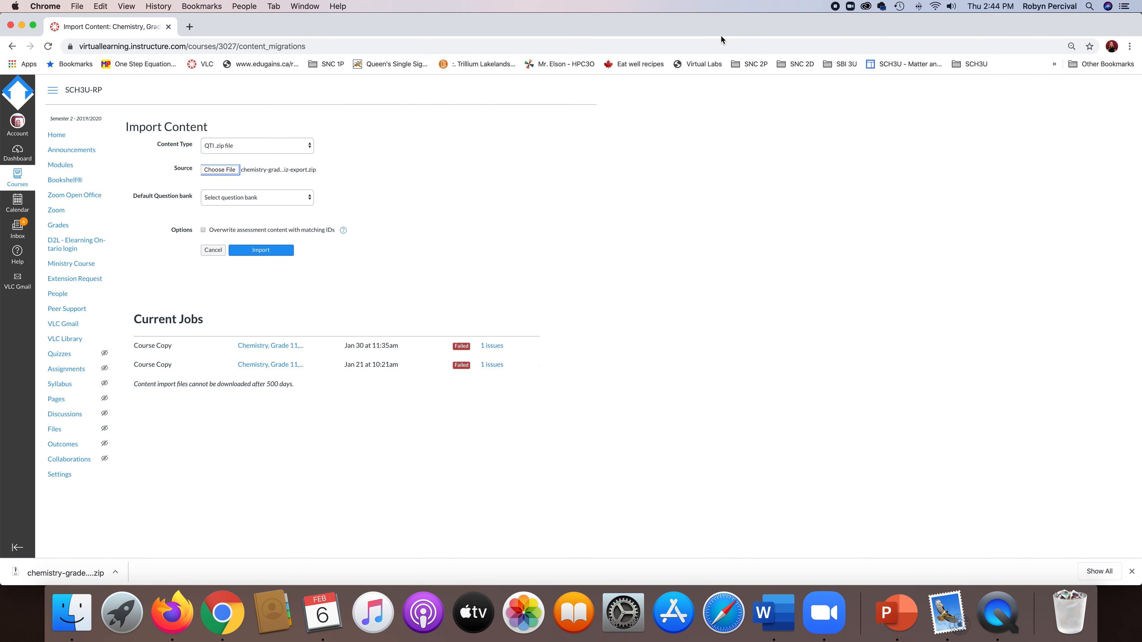
Create a new default question bank named "Module 1 Assignment 2020" and run the import.
click(308, 201)
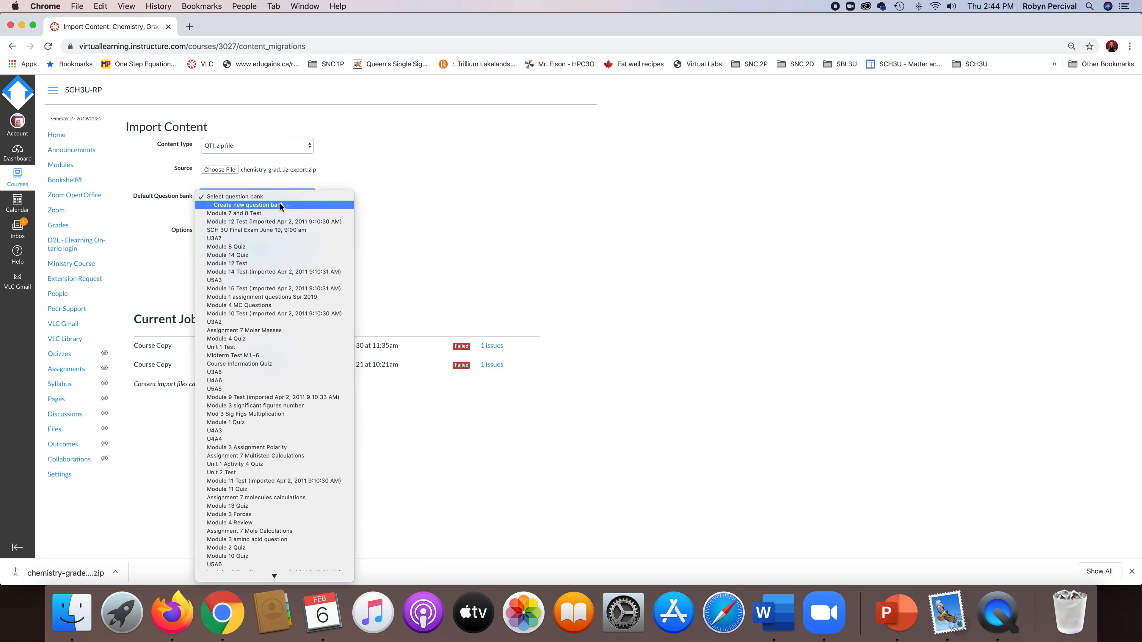
click(281, 206)
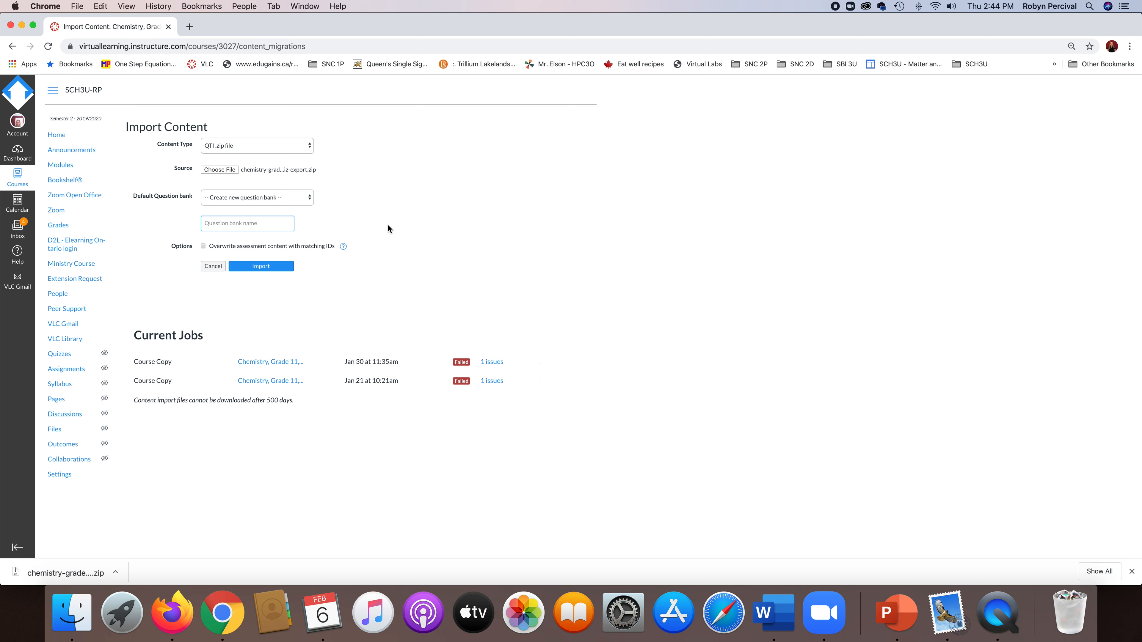
text(Mod)
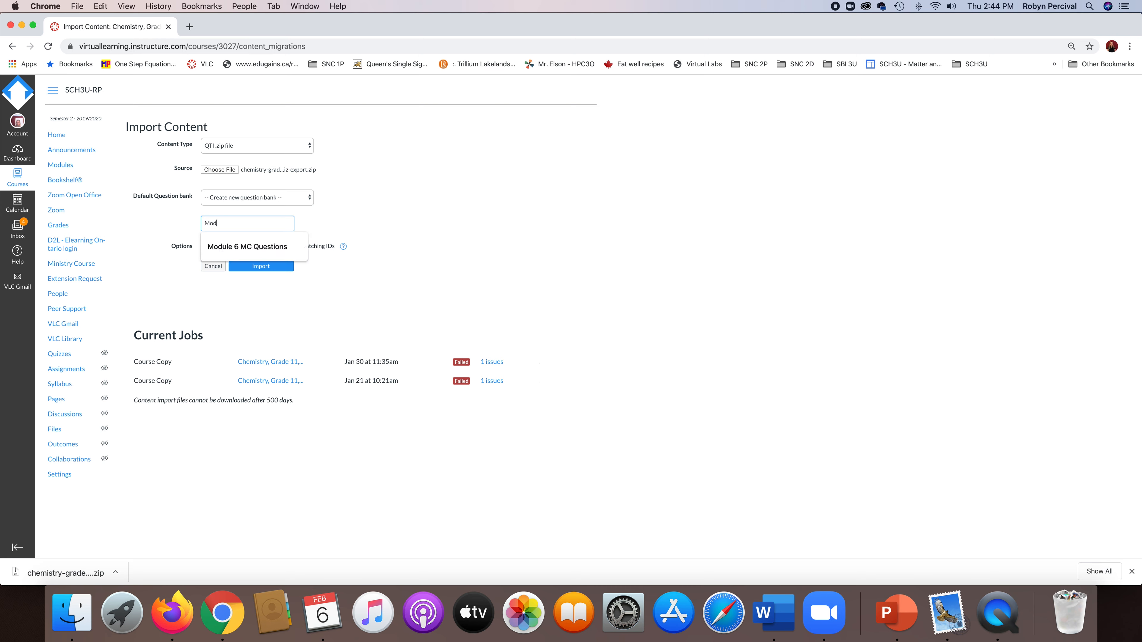
text(ule 1 Assignment 2020)
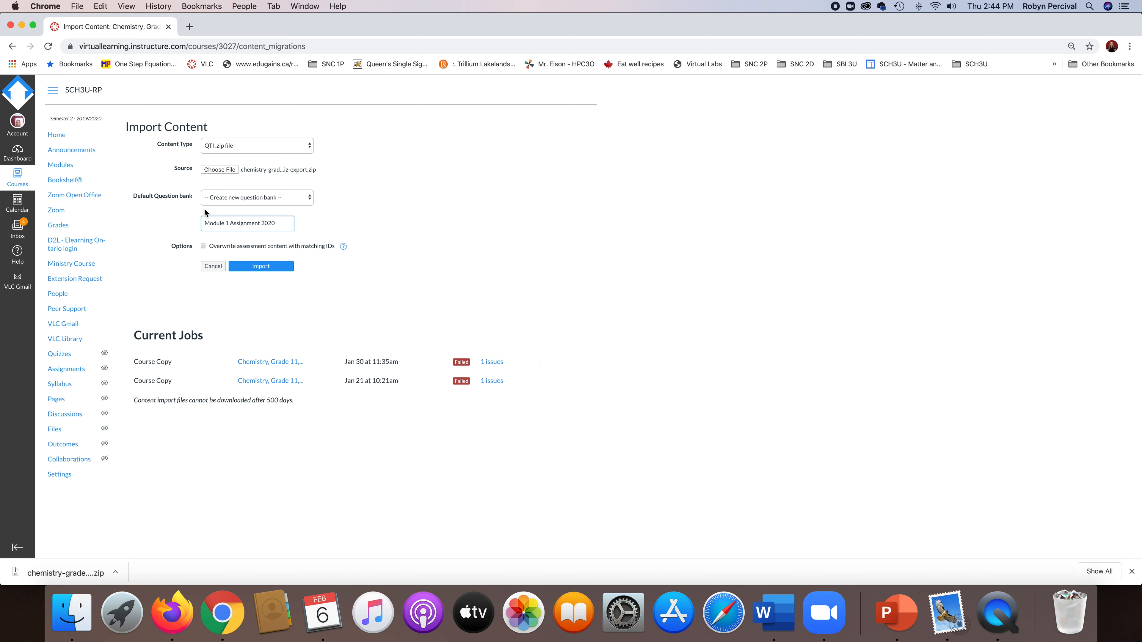
click(265, 267)
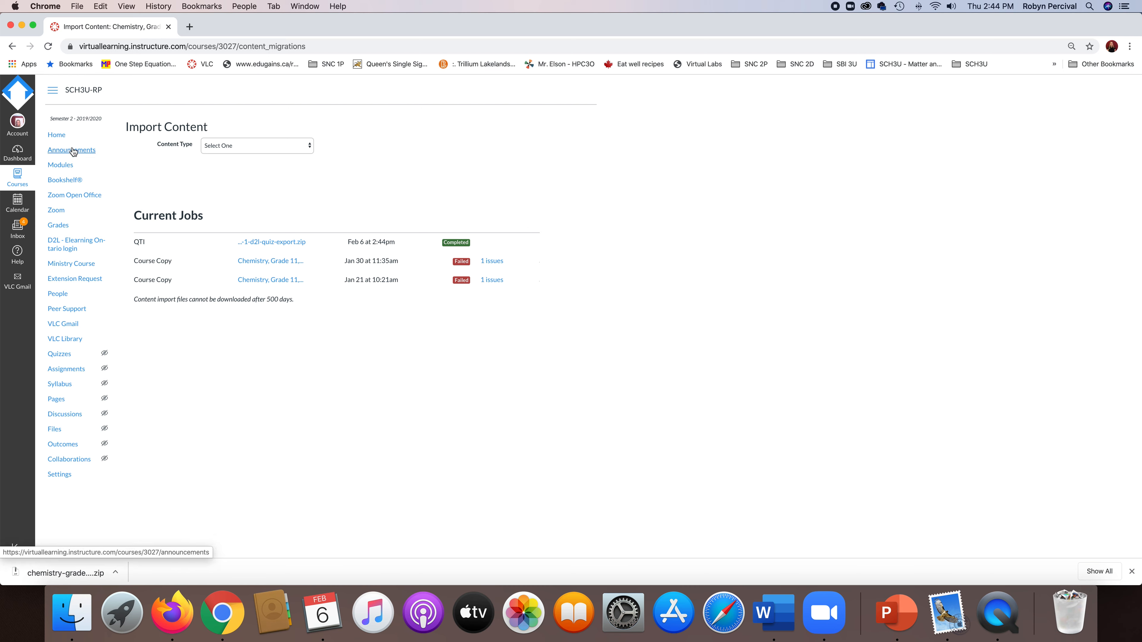
Open the Module 1 Assignment - Open Book 2020 copy in the Imported Assignments group of the course's assignments.
click(71, 375)
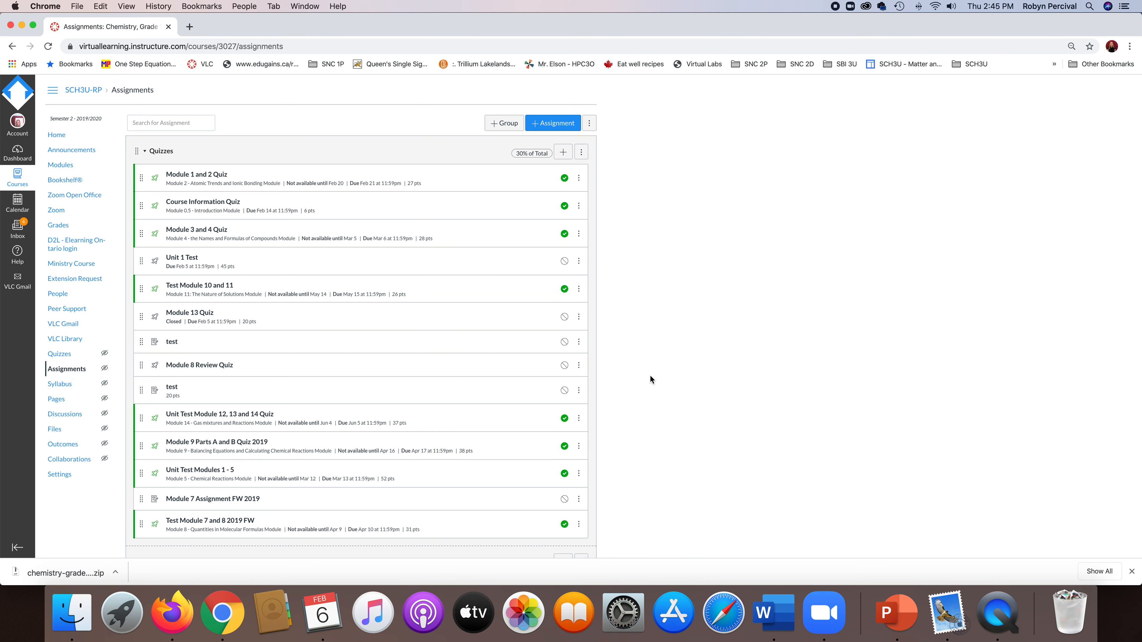
scroll(651, 376, down, 9)
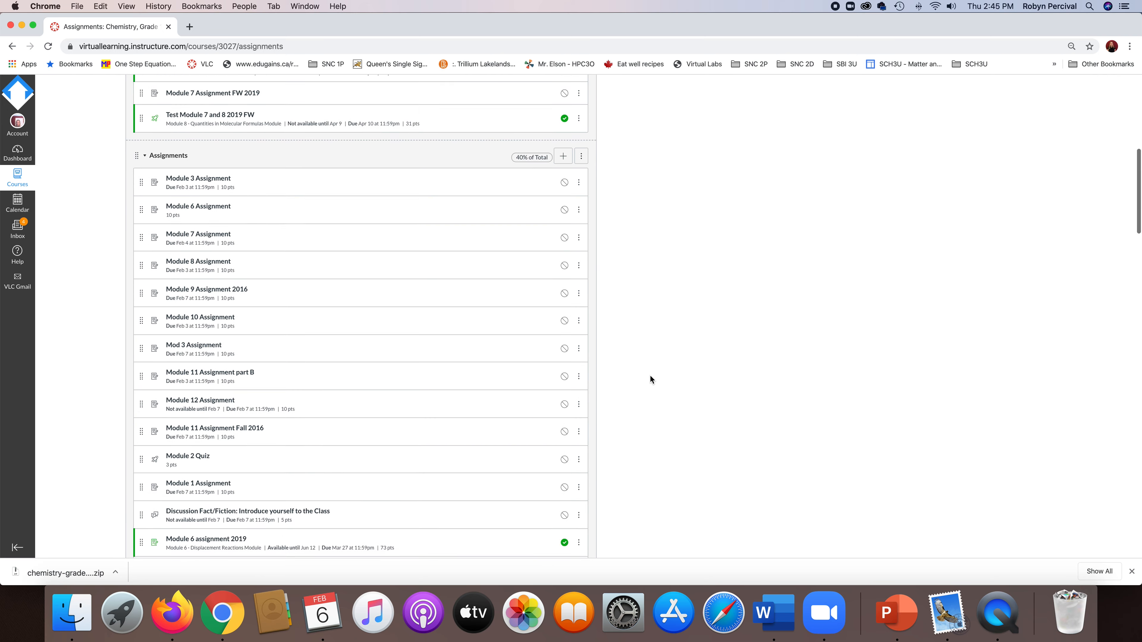
scroll(650, 376, down, 1)
scroll(388, 277, down, 1)
scroll(388, 278, down, 6)
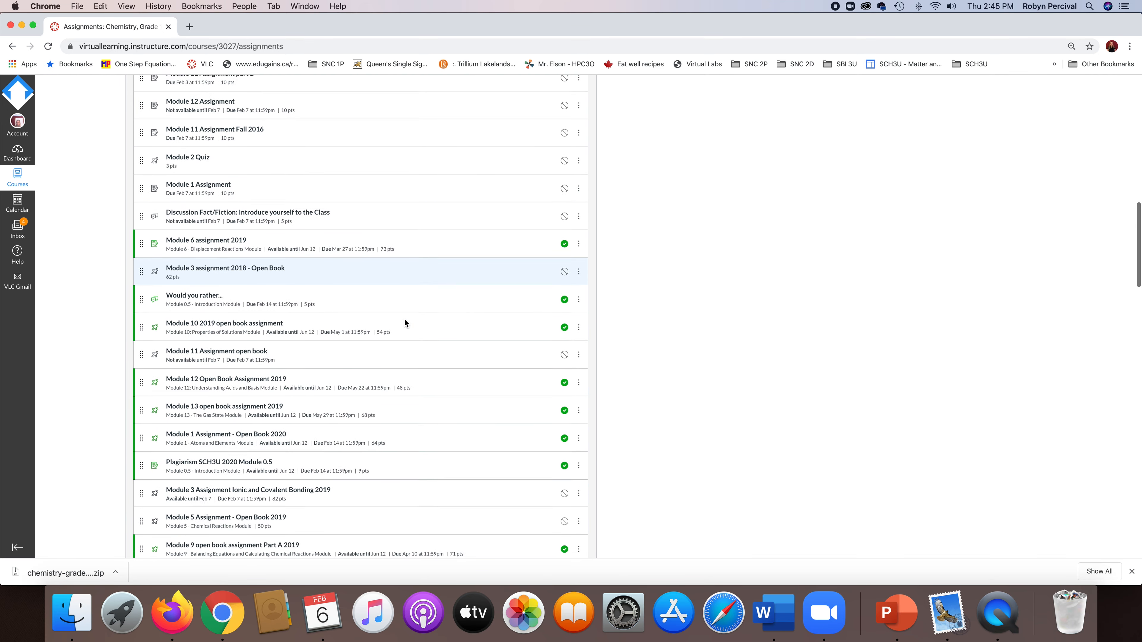
scroll(405, 320, down, 3)
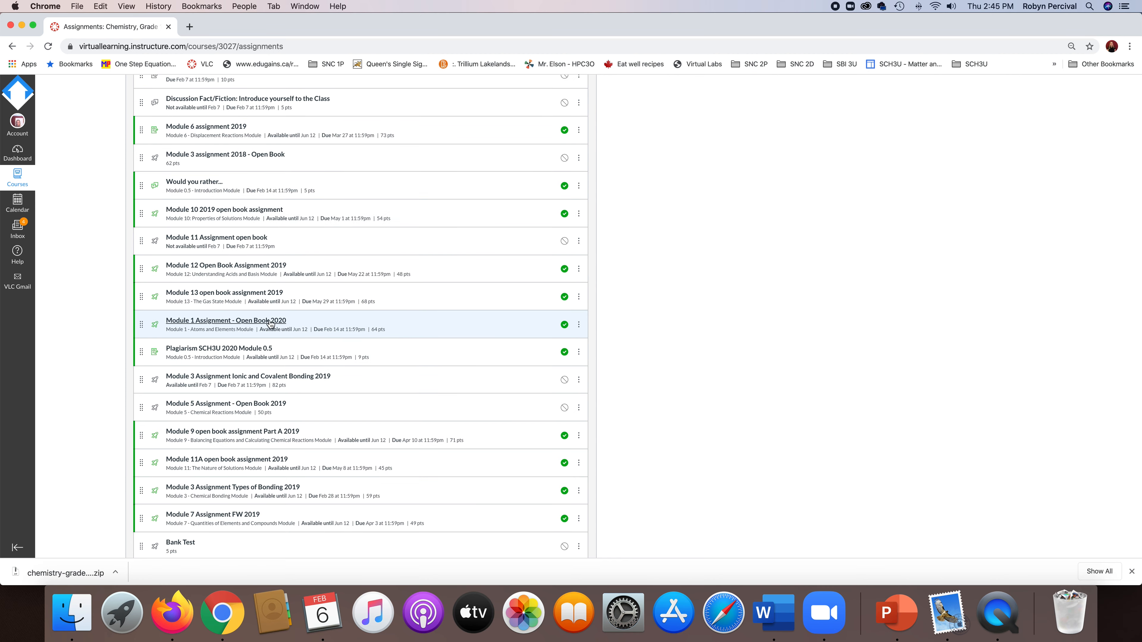
scroll(418, 366, down, 9)
scroll(418, 366, down, 20)
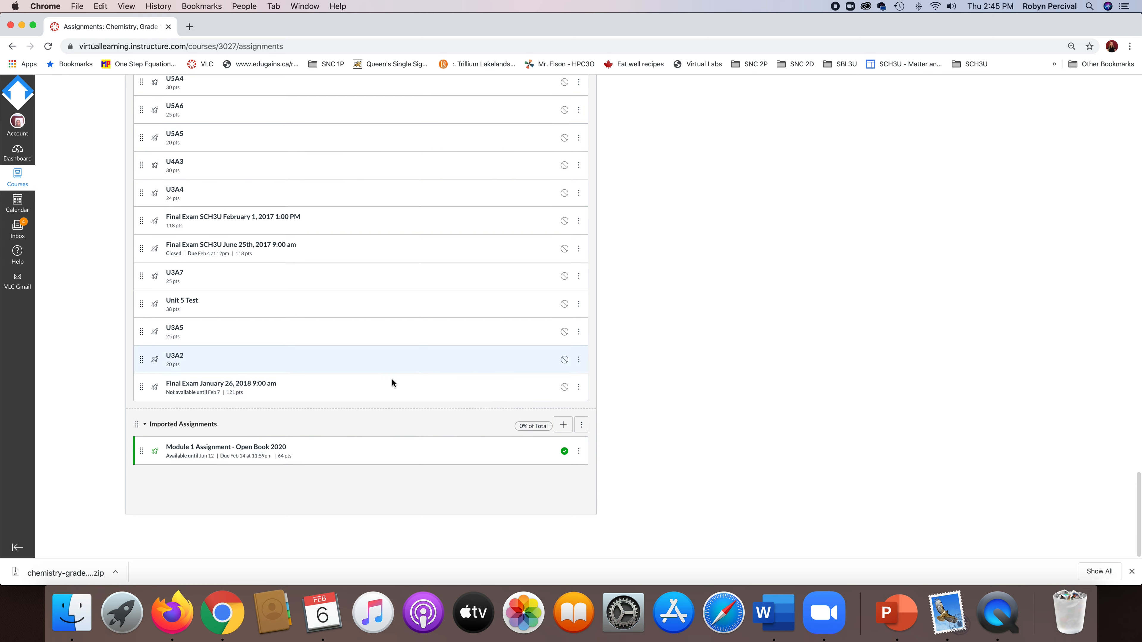
click(248, 447)
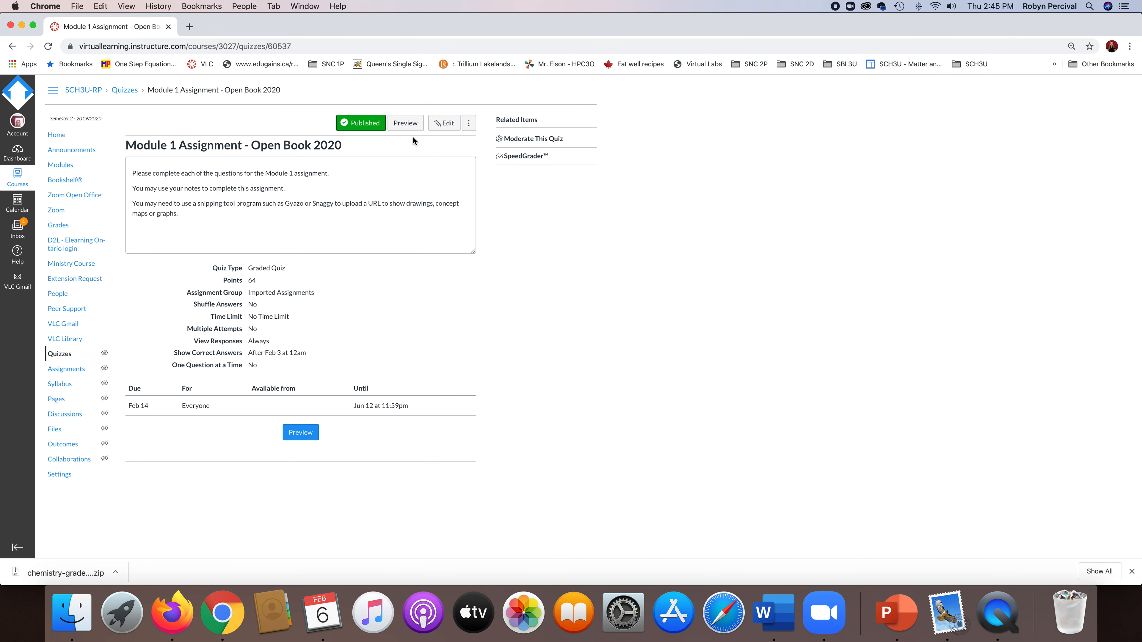
Edit the imported Module 1 Assignment - Open Book 2020 quiz and change its quiz type to Practice Quiz.
click(445, 123)
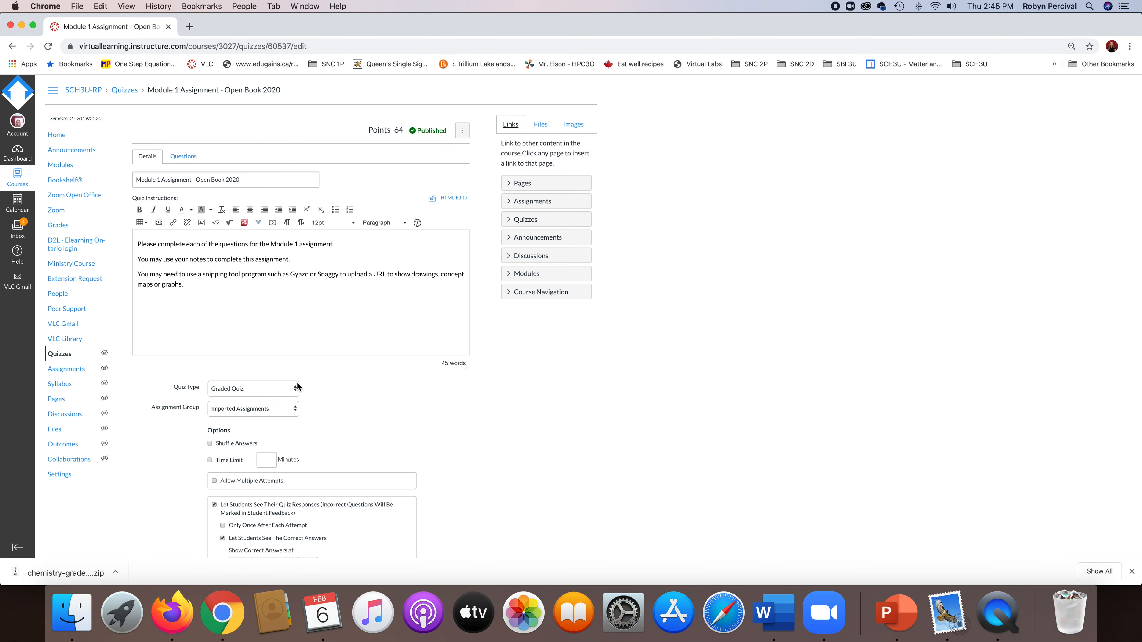
click(296, 387)
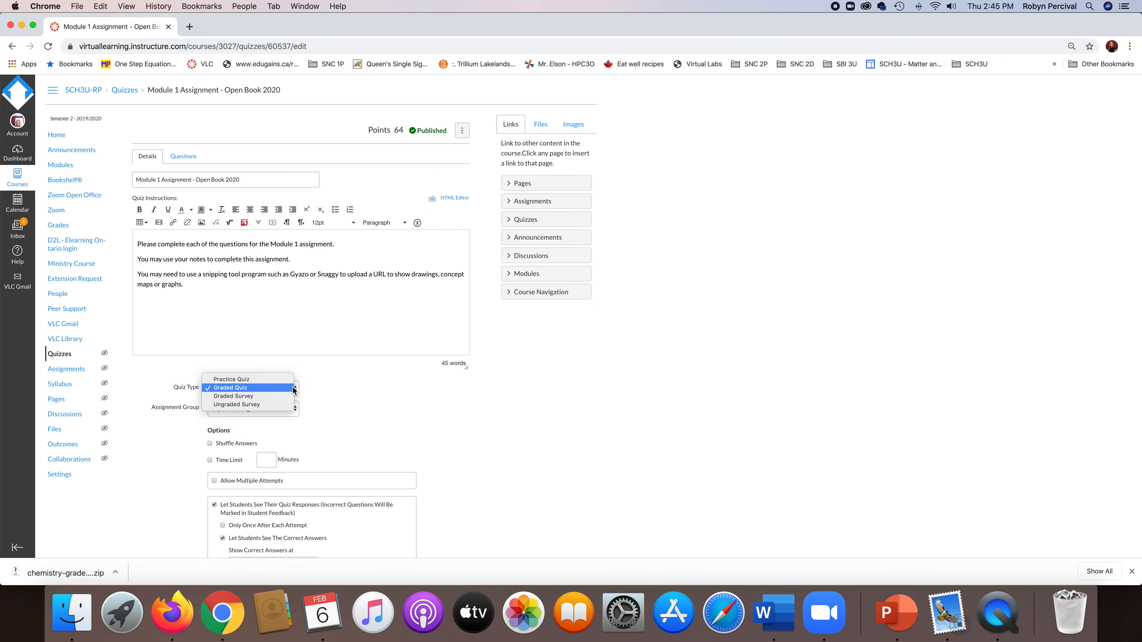
click(269, 378)
Clear the quiz's Due and Until dates, save the changes and unpublish the quiz.
scroll(469, 395, down, 10)
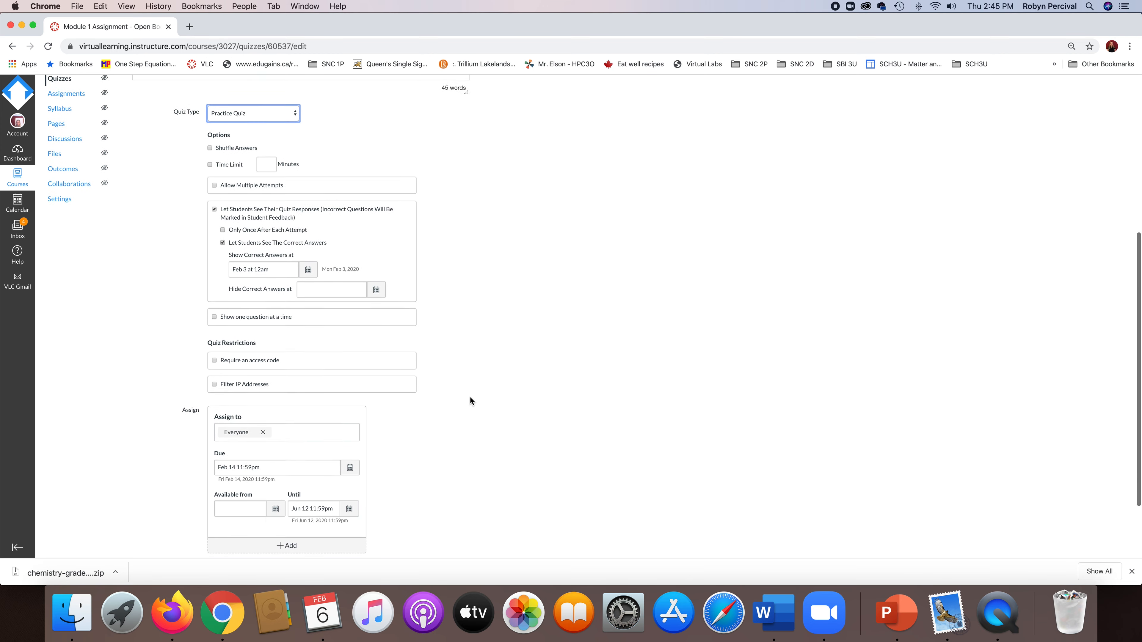
triple_click(289, 390)
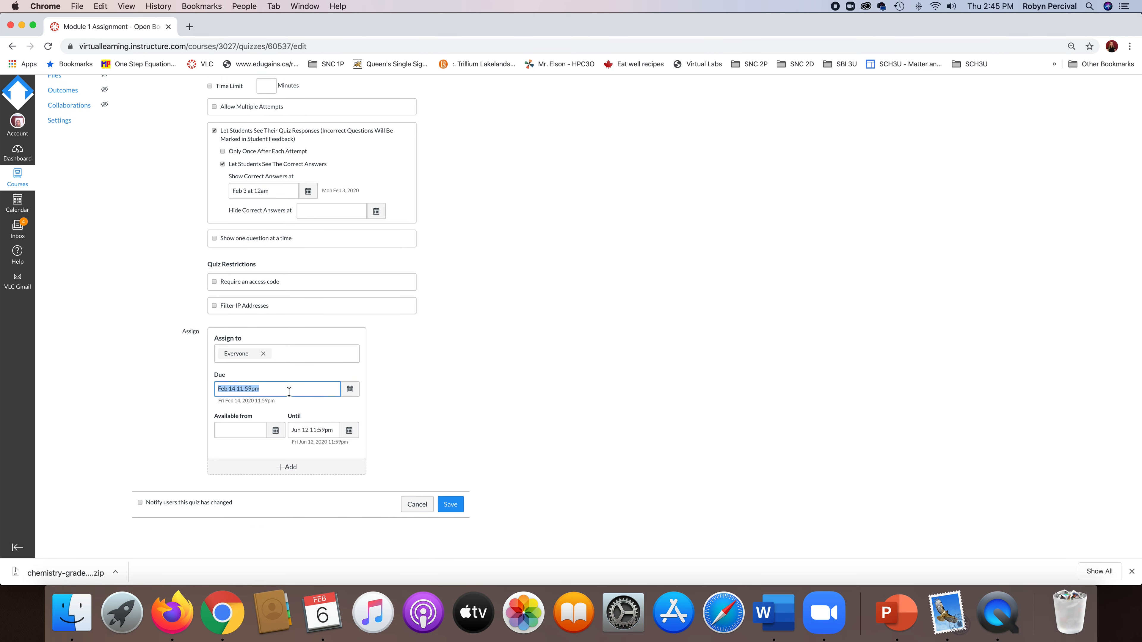
key(BackSpace)
key(Tab)
key(Tab)
key(BackSpace)
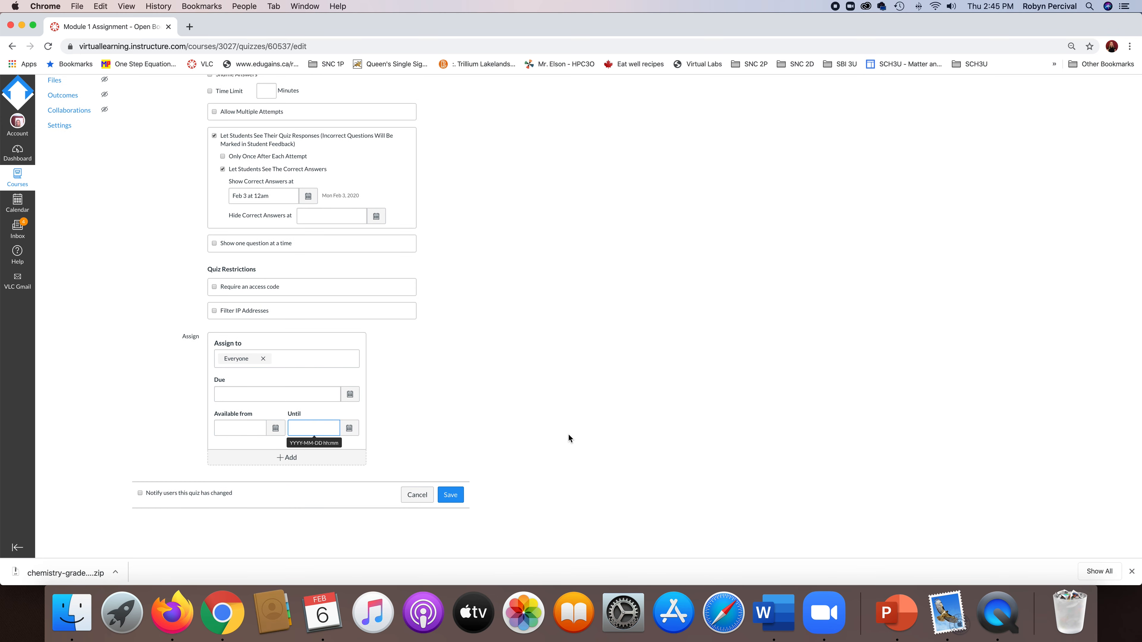
click(450, 494)
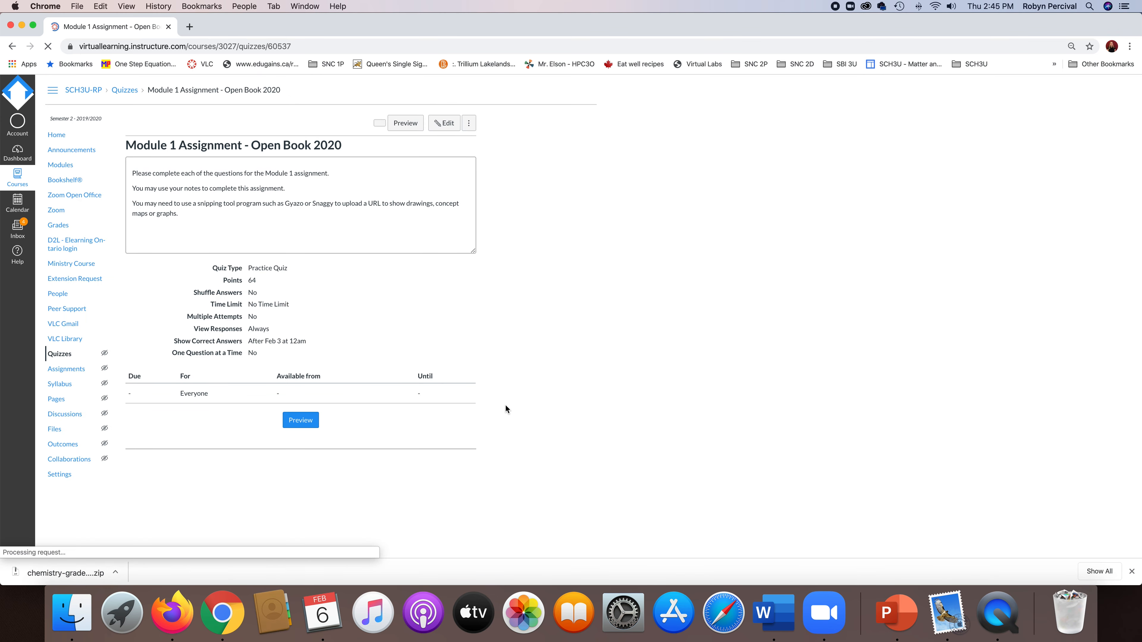
click(364, 123)
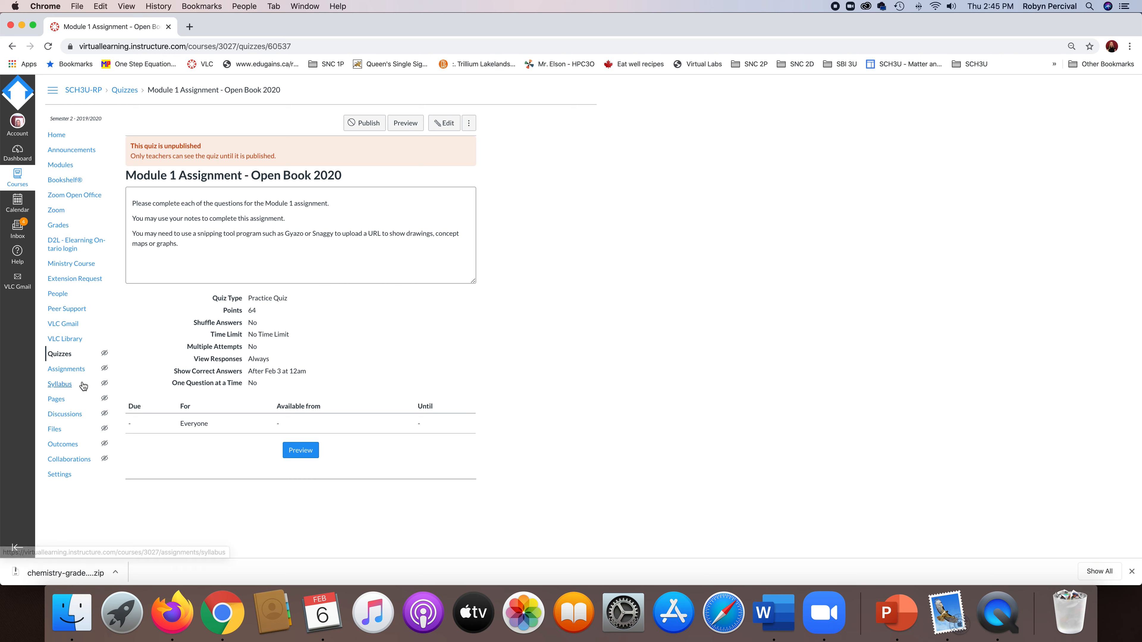
Open the course's question bank management from the Quizzes list.
click(64, 355)
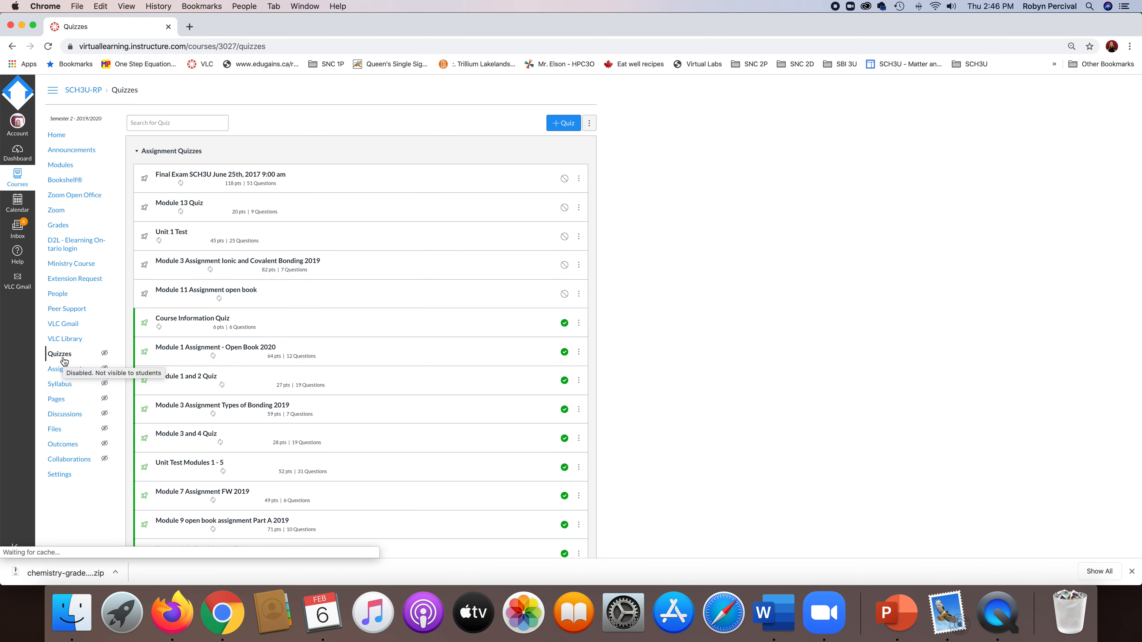
click(589, 123)
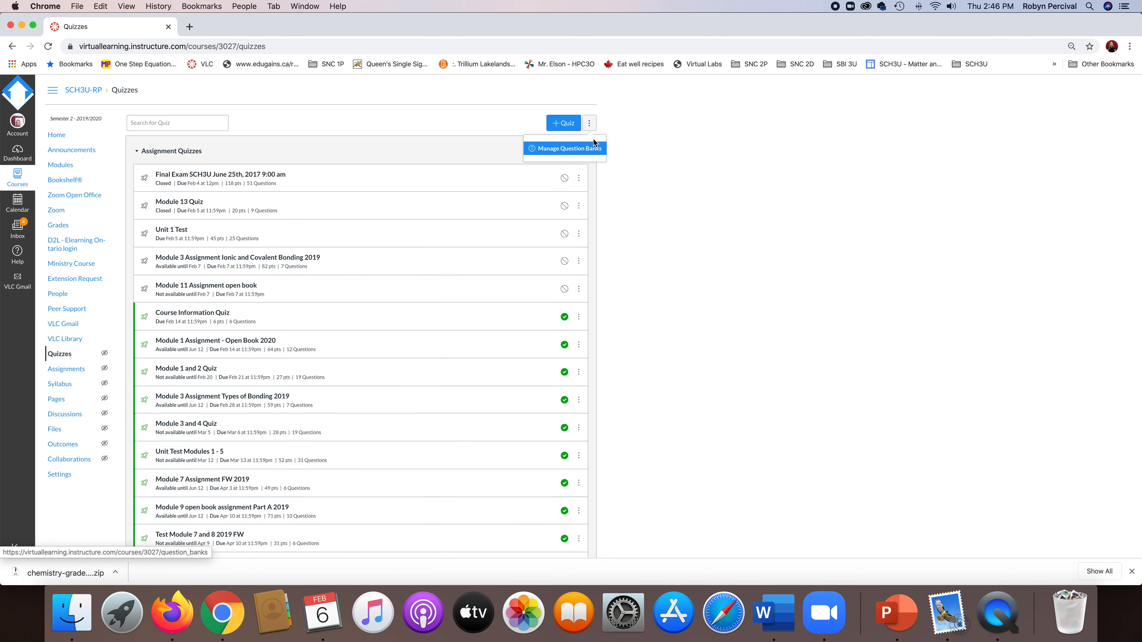
click(582, 149)
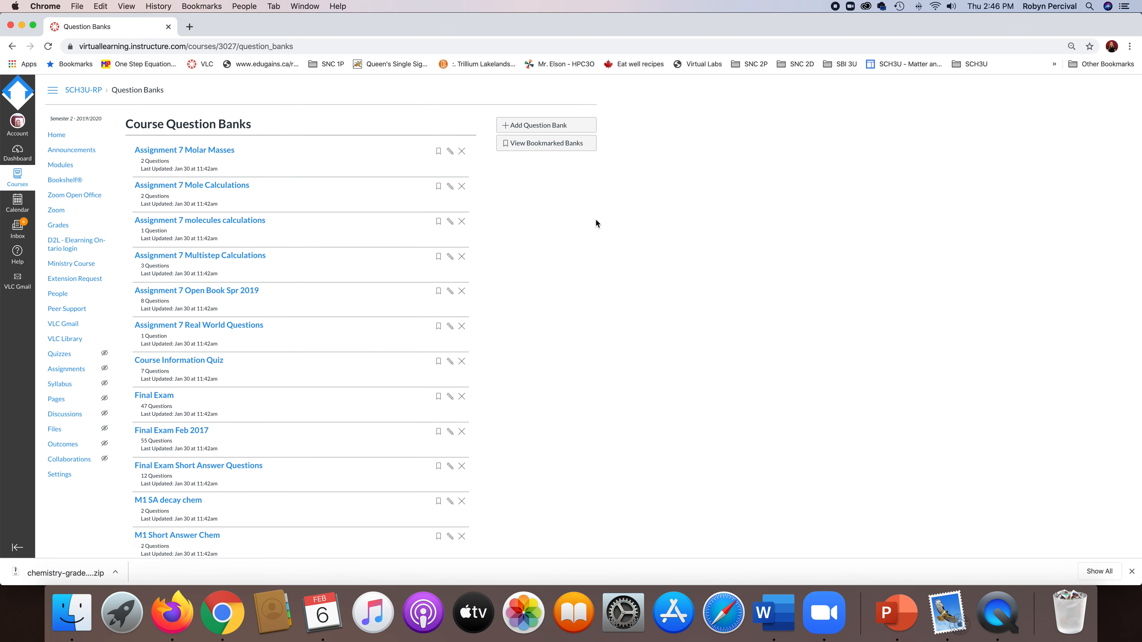
Open the Module 1 Assignment - Open Book 2020 question bank and look through its questions.
scroll(610, 263, down, 1)
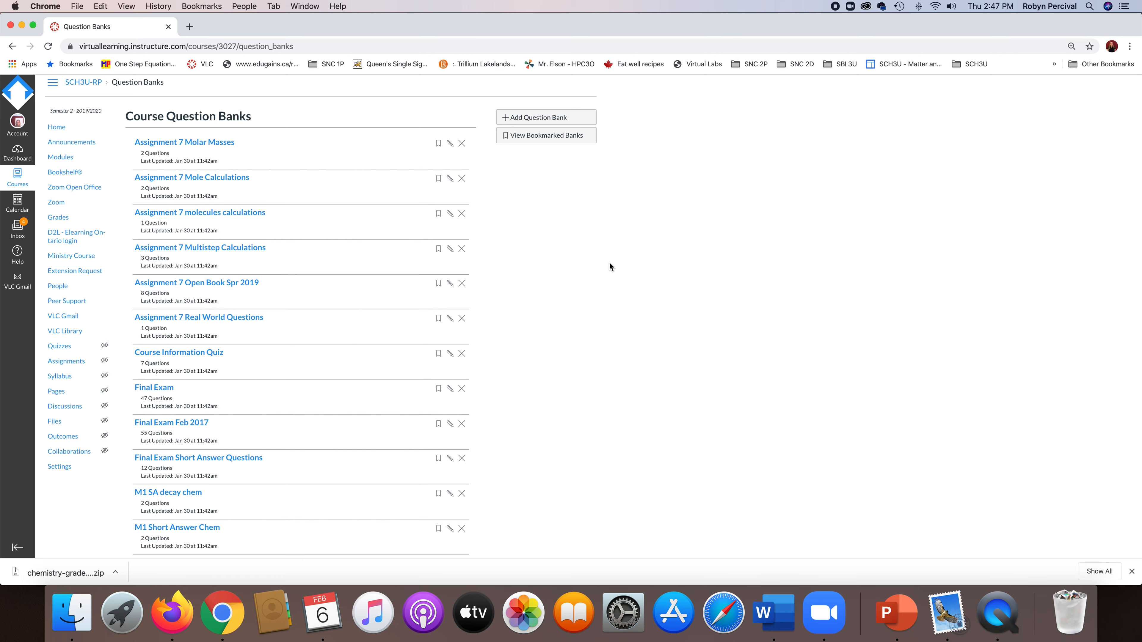
scroll(609, 264, down, 10)
scroll(609, 266, down, 2)
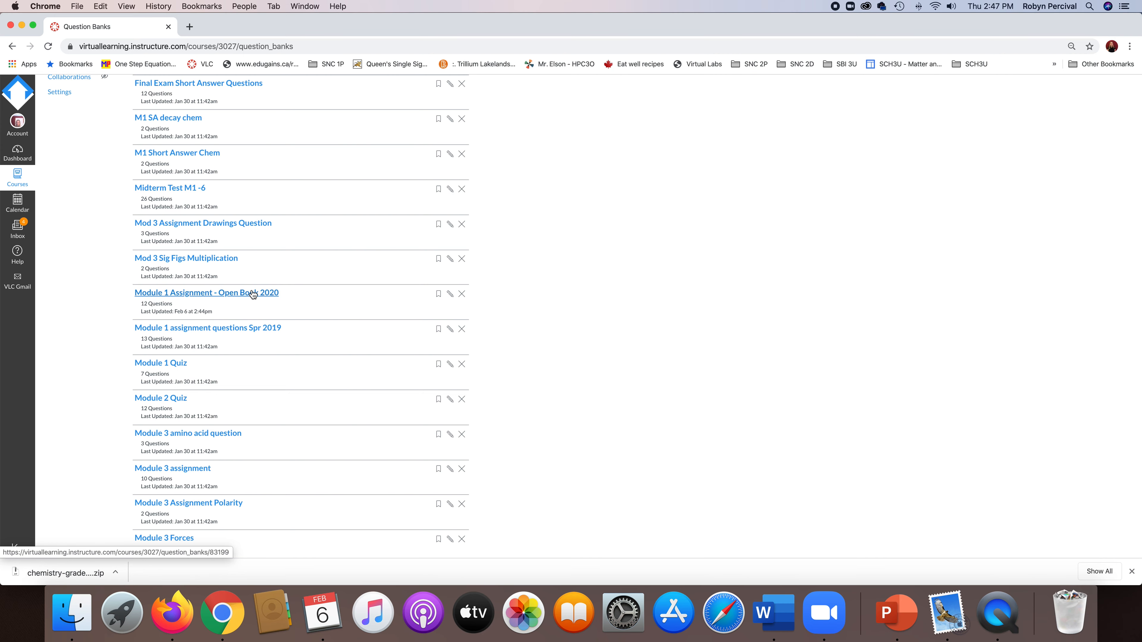
scroll(259, 337, down, 4)
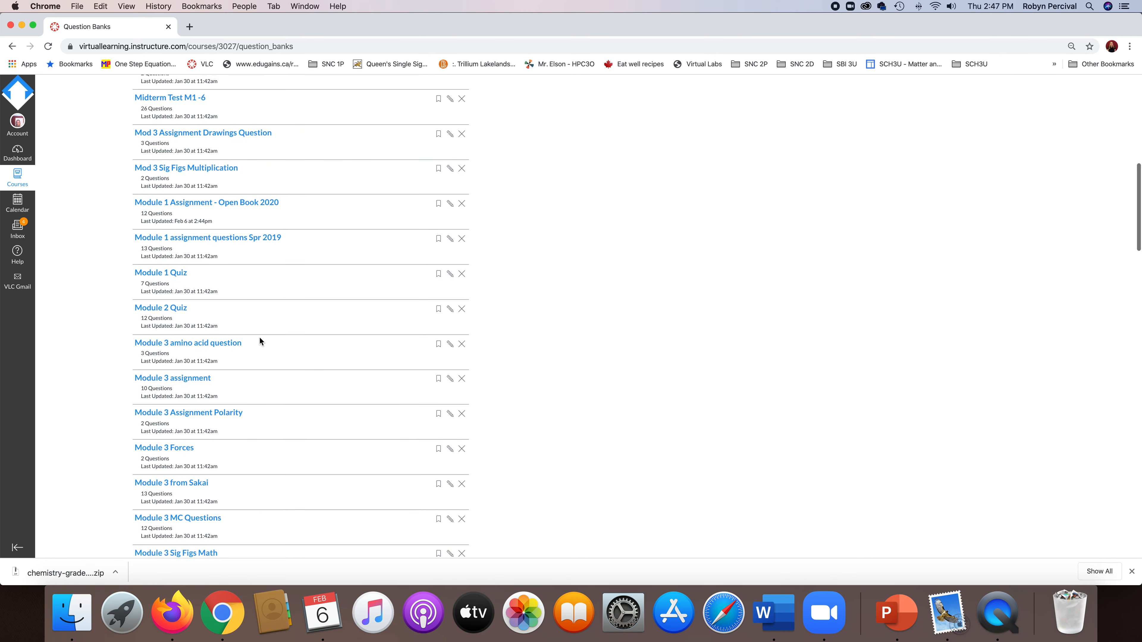
scroll(249, 381, down, 1)
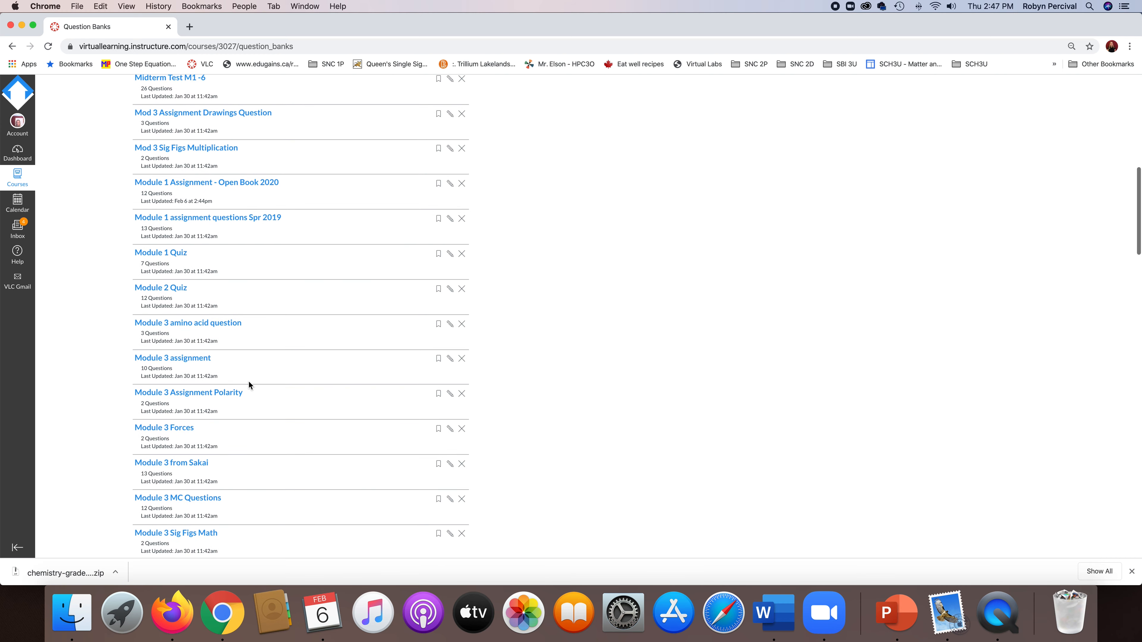
scroll(249, 381, up, 10)
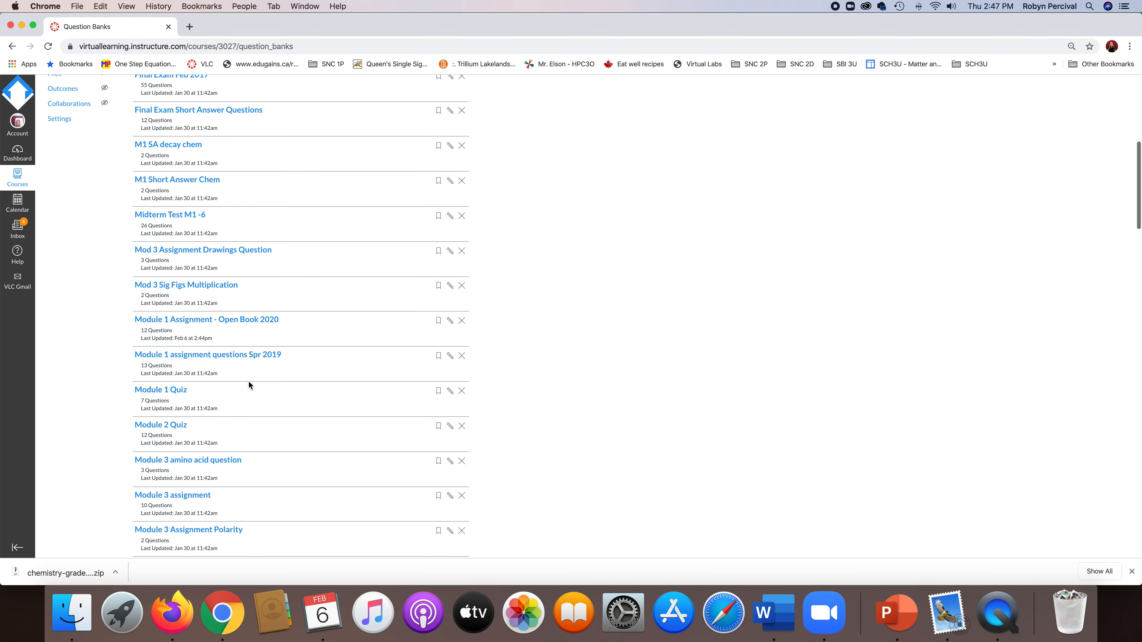
scroll(249, 381, up, 7)
scroll(250, 381, down, 14)
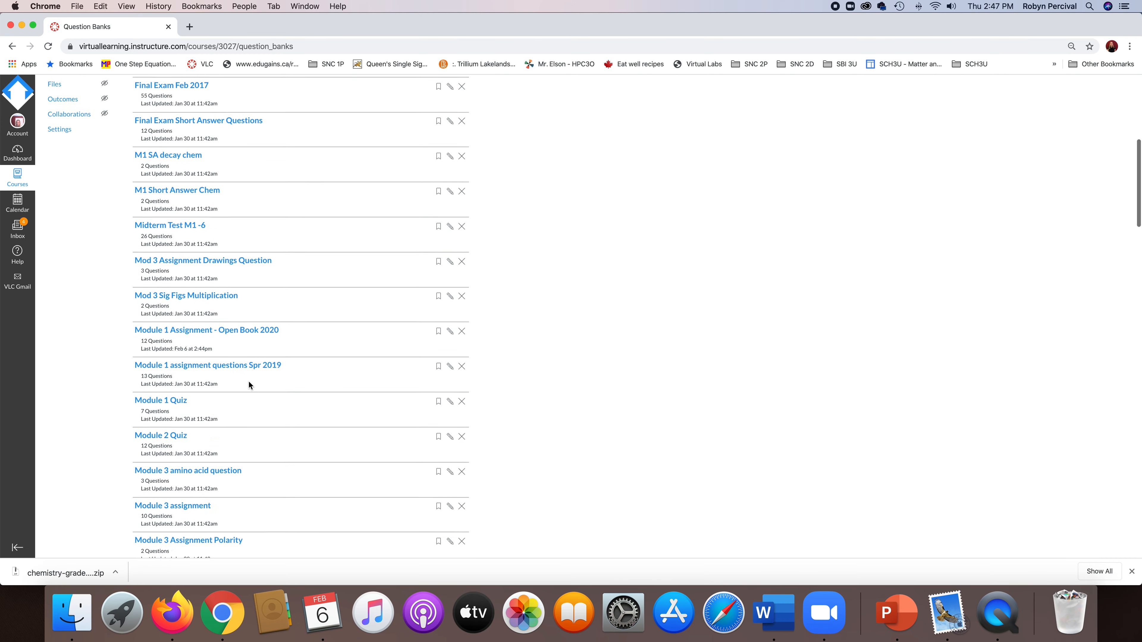
click(251, 241)
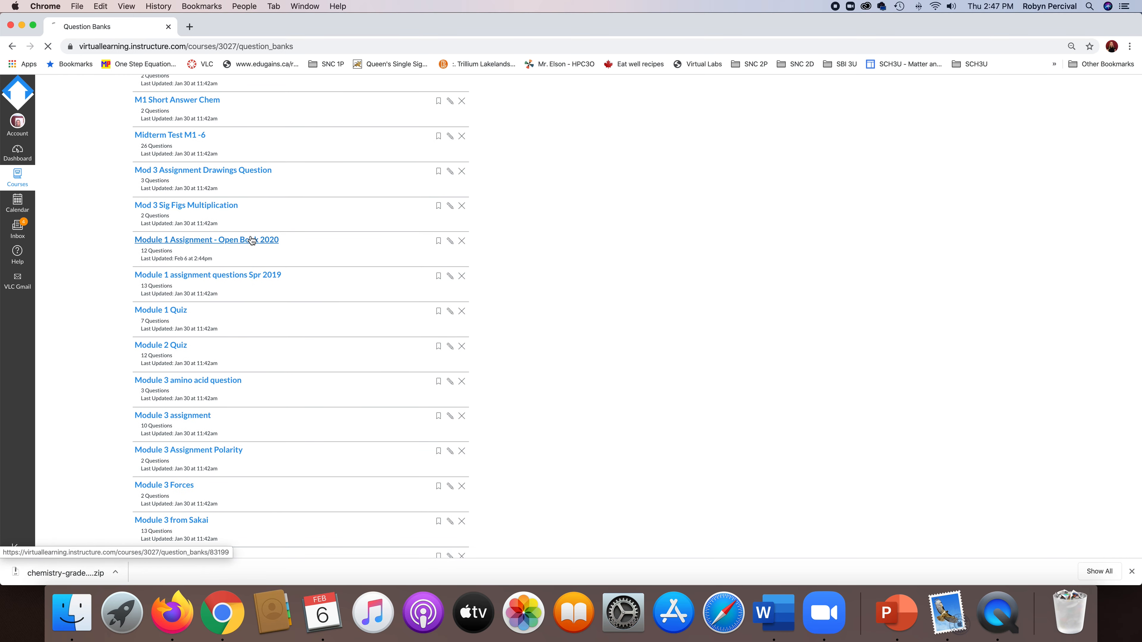
scroll(518, 368, down, 5)
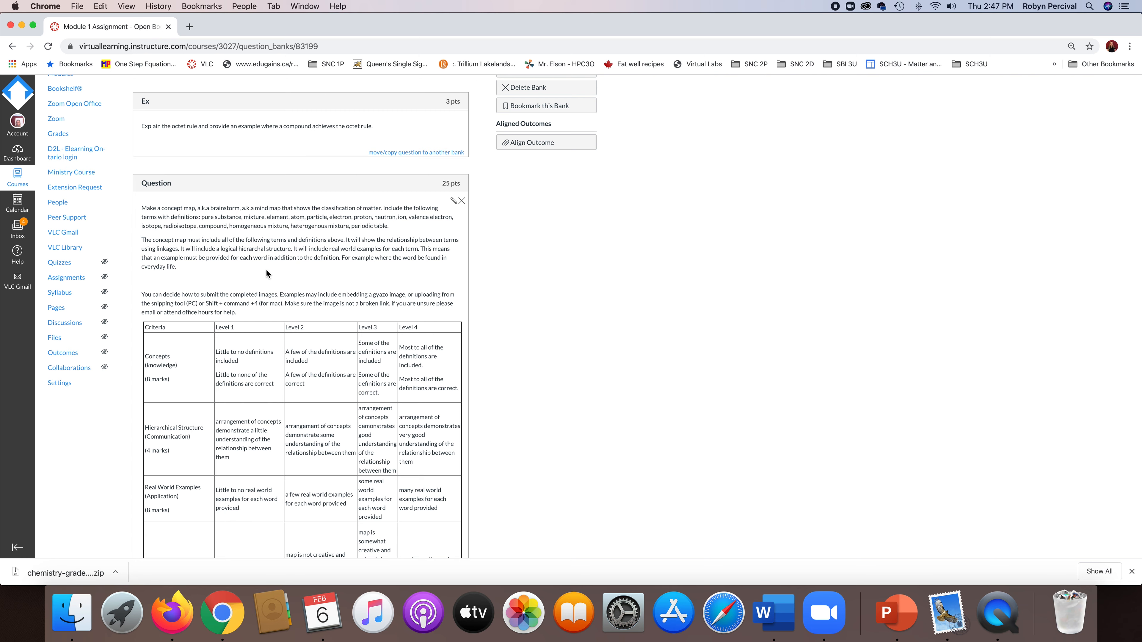
scroll(226, 288, up, 4)
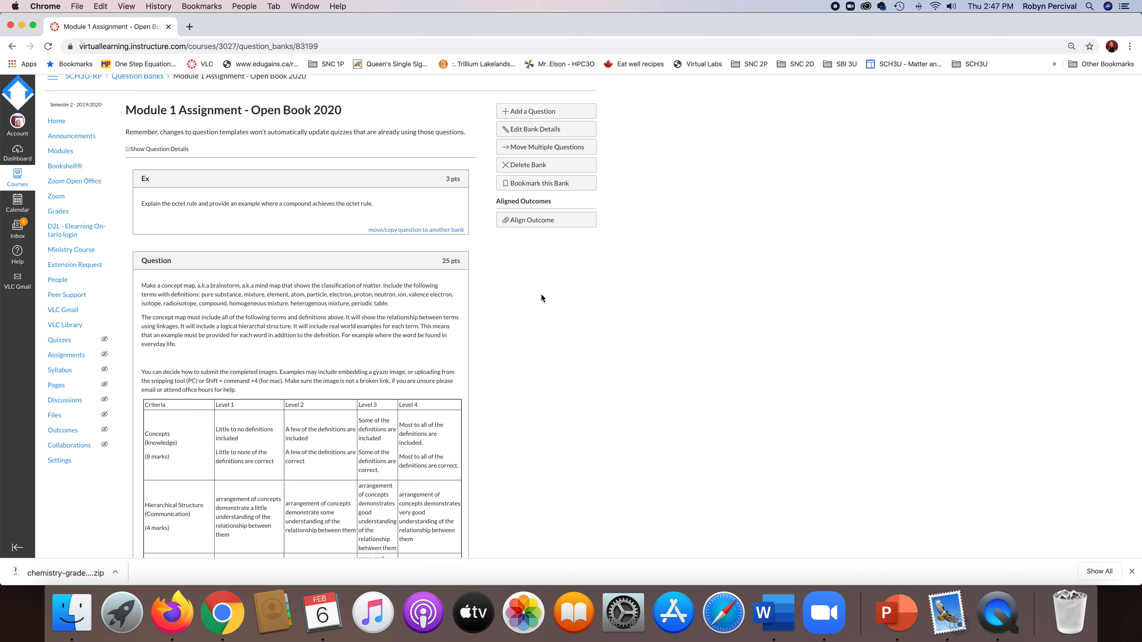
scroll(541, 293, down, 10)
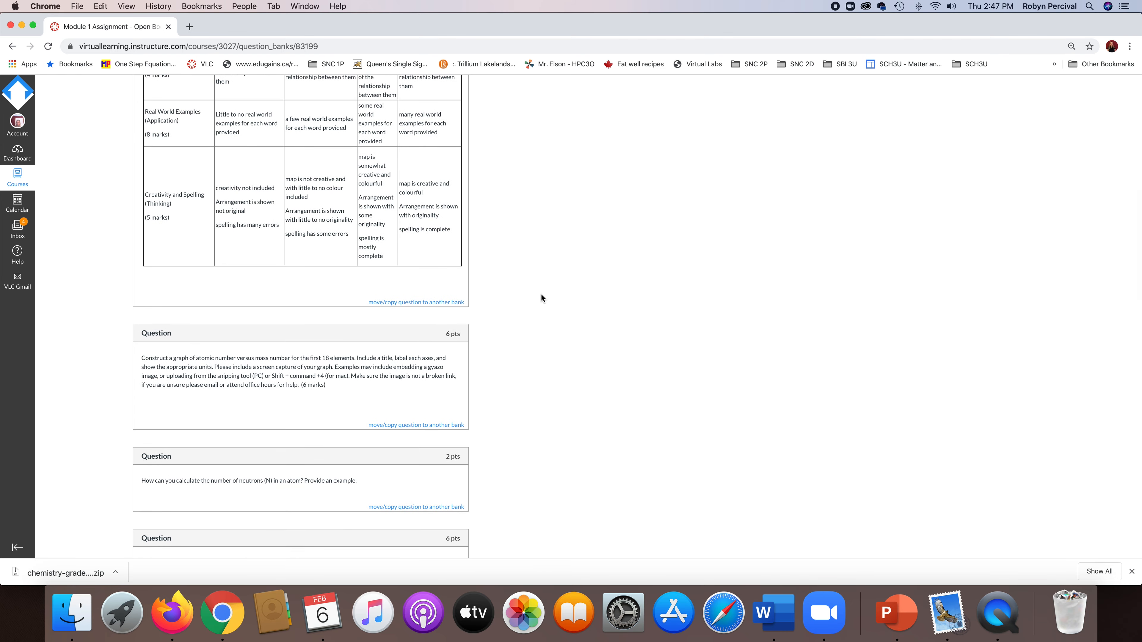
scroll(541, 293, down, 7)
scroll(539, 280, up, 2)
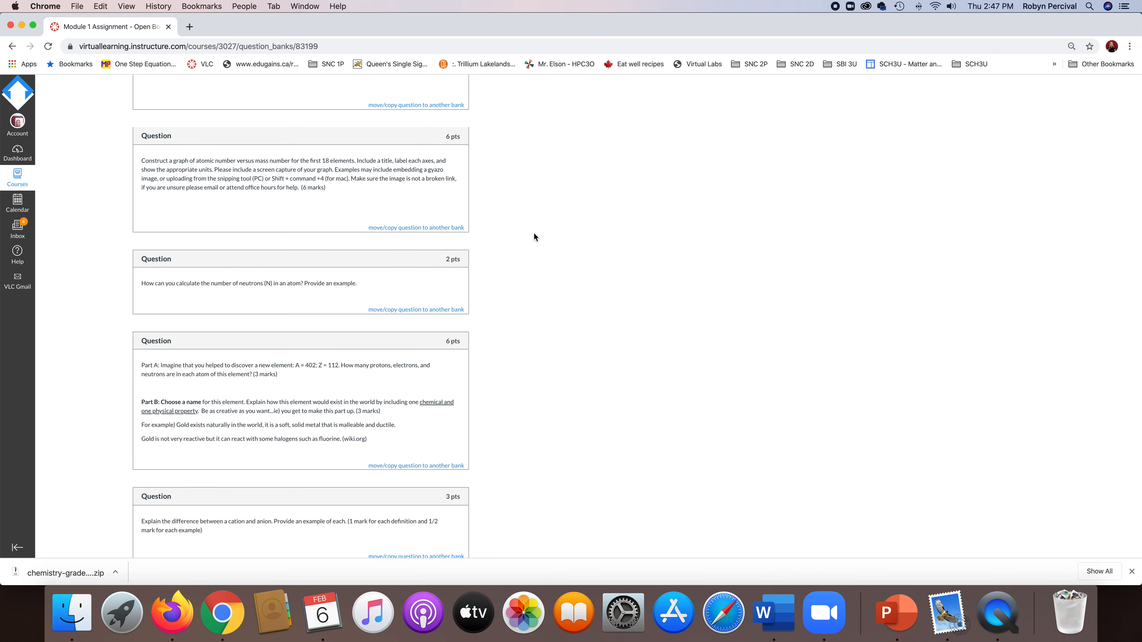
Try to add a course question bank named "Assignment Graphing Question".
click(549, 125)
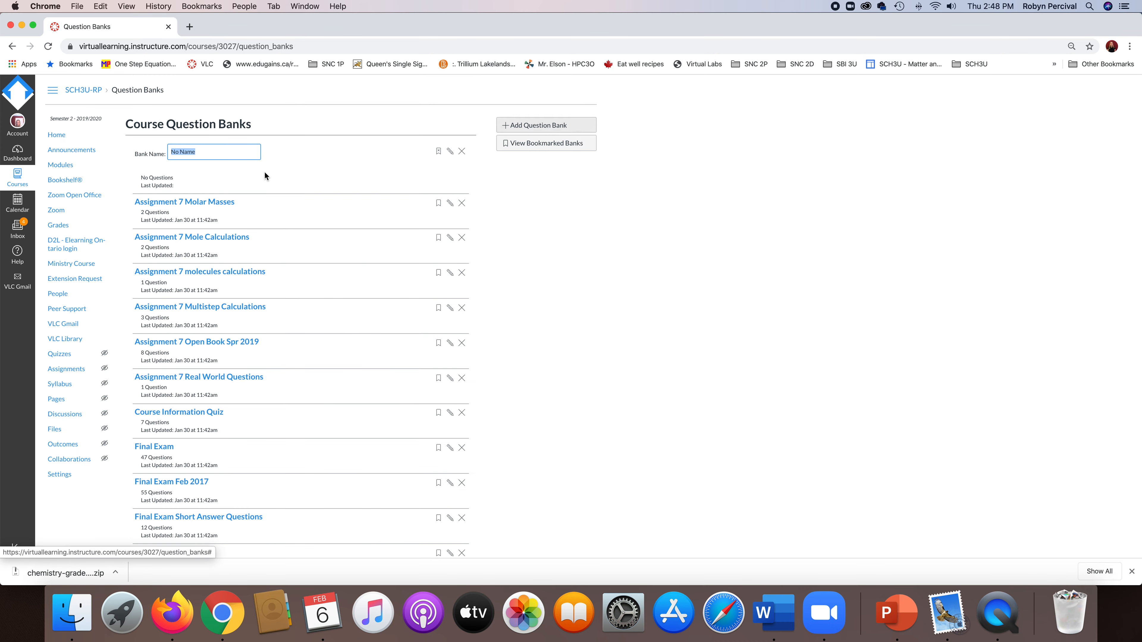
text(Assignment Graphing Questionn)
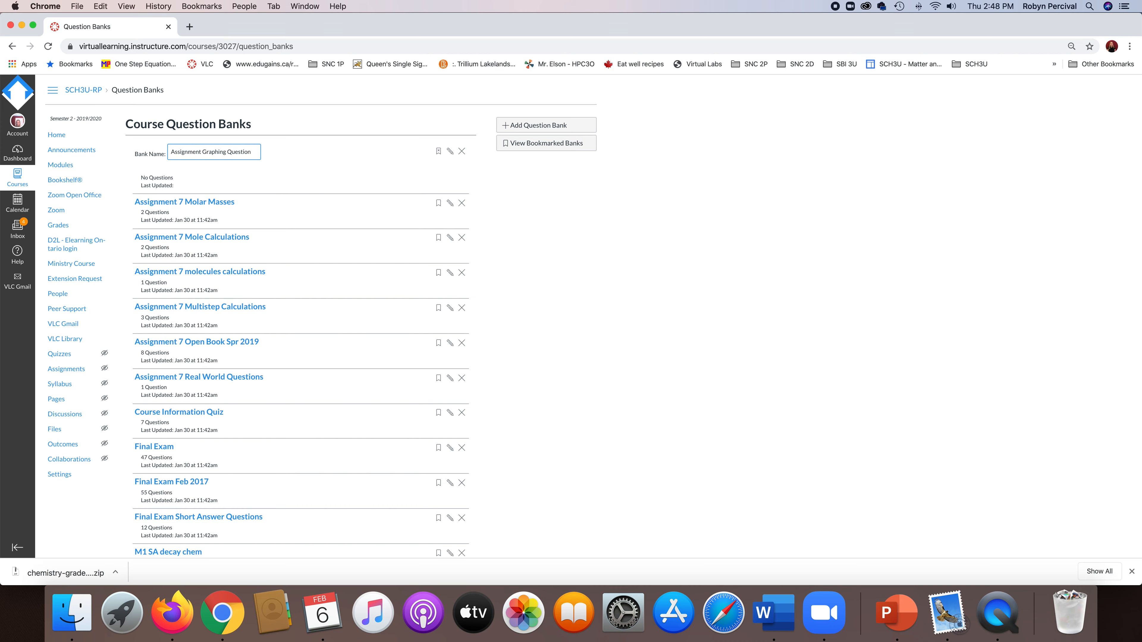
key(Escape)
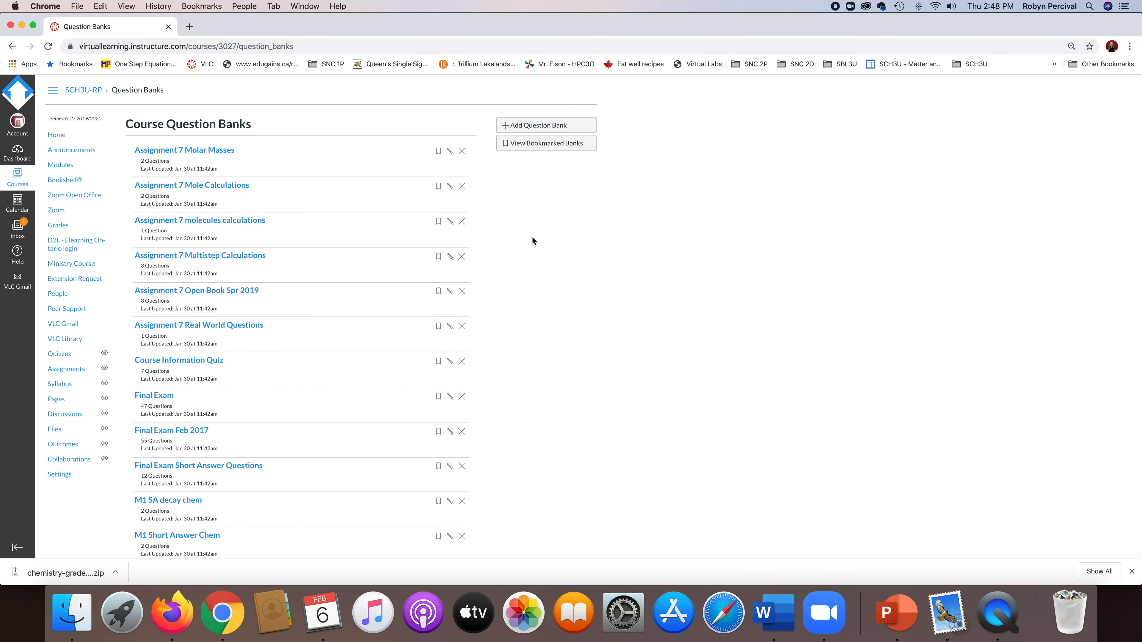
Reopen the Module 1 Assignment - Open Book 2020 bank and find the question on graphing atomic number versus mass number.
scroll(532, 239, down, 10)
click(239, 339)
scroll(546, 355, down, 15)
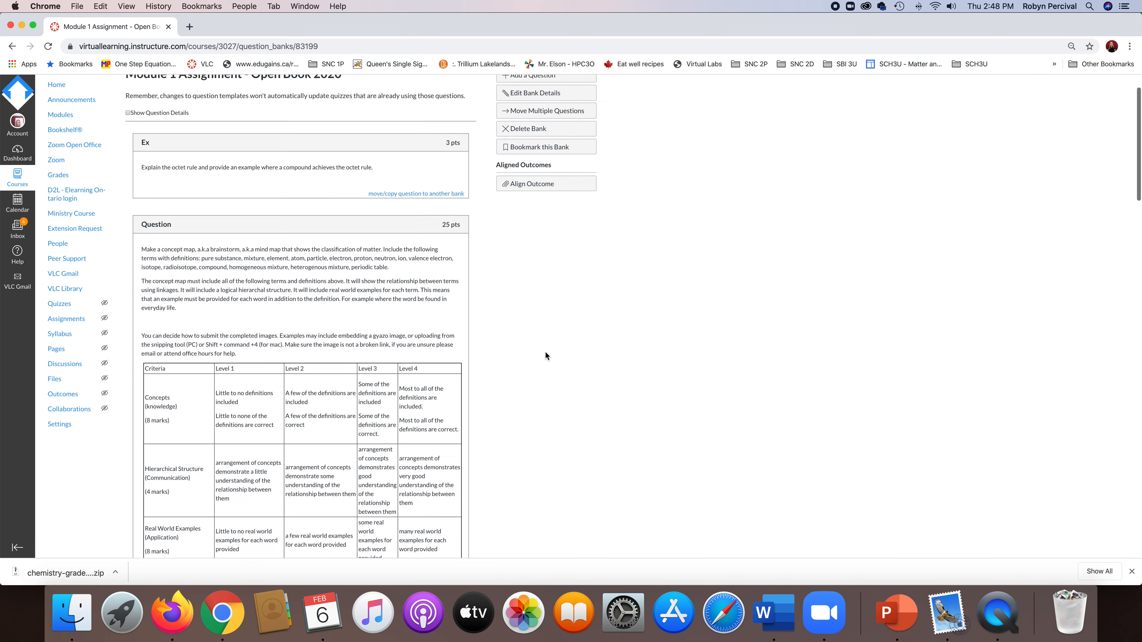
scroll(545, 356, down, 6)
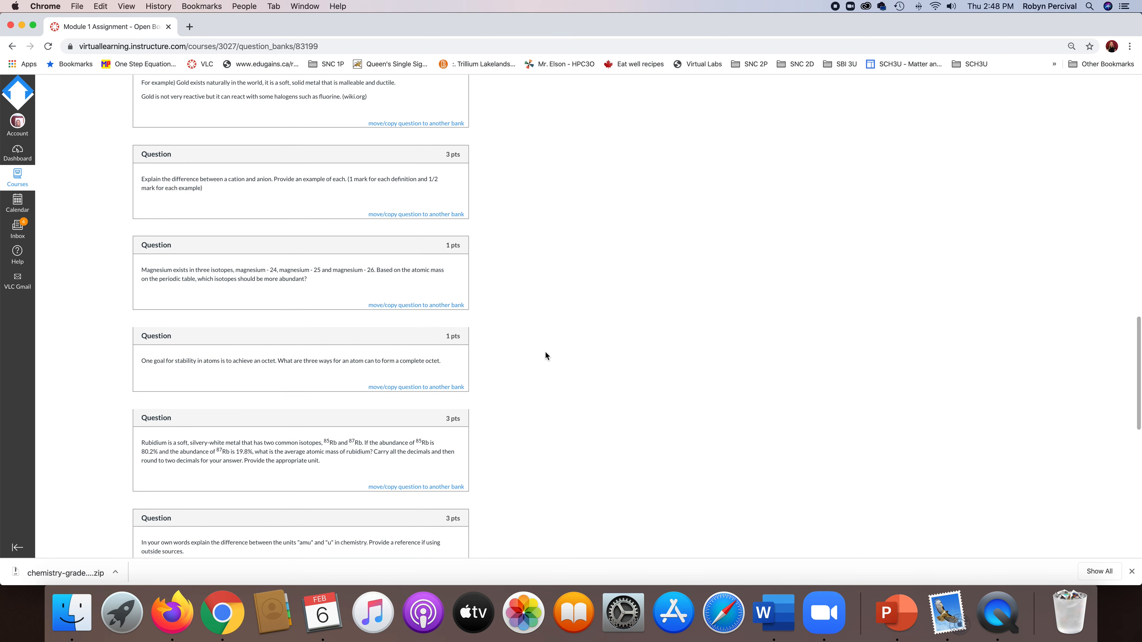
scroll(546, 355, up, 5)
scroll(545, 356, up, 5)
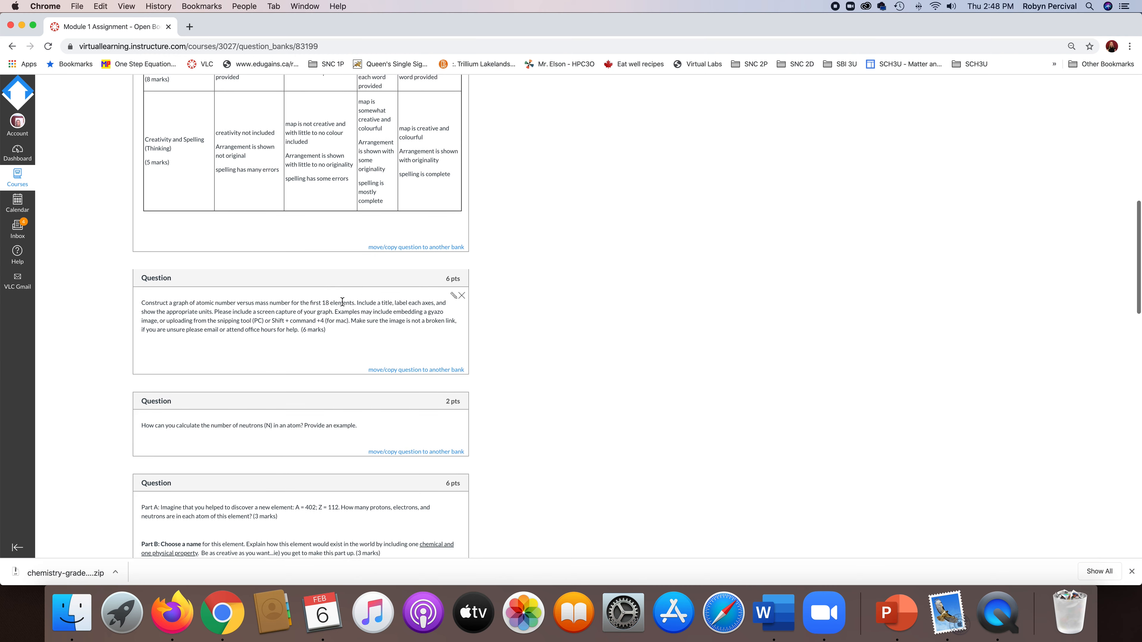
Move the graphing question to the Assignment 1 Graphing Questions bank without keeping a copy, and return to the course's question banks.
click(416, 370)
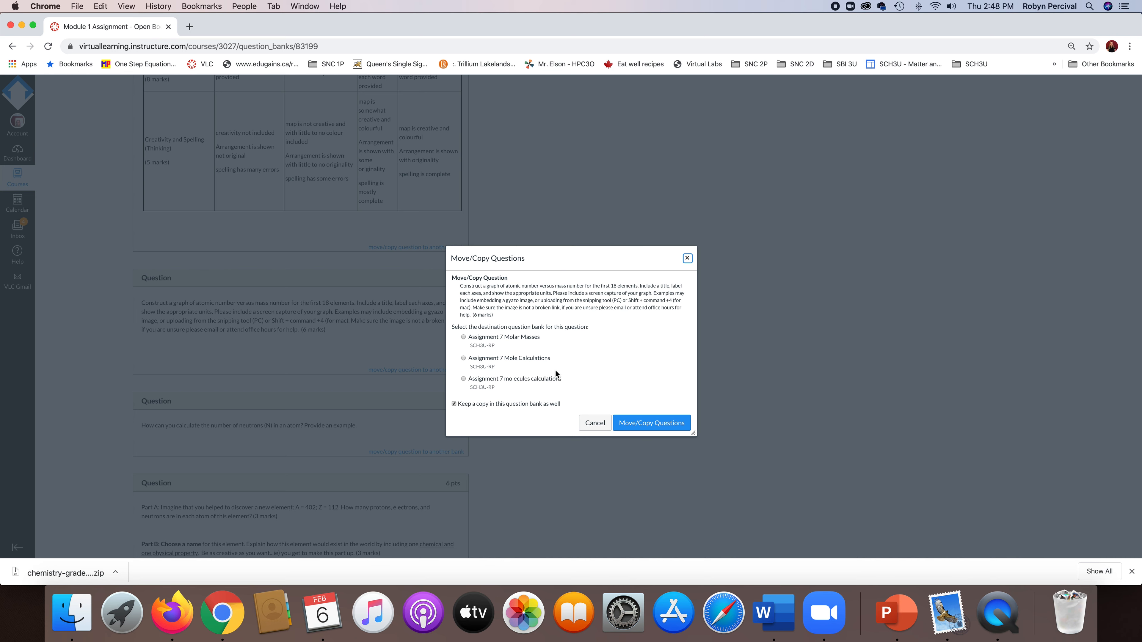
scroll(586, 353, down, 1)
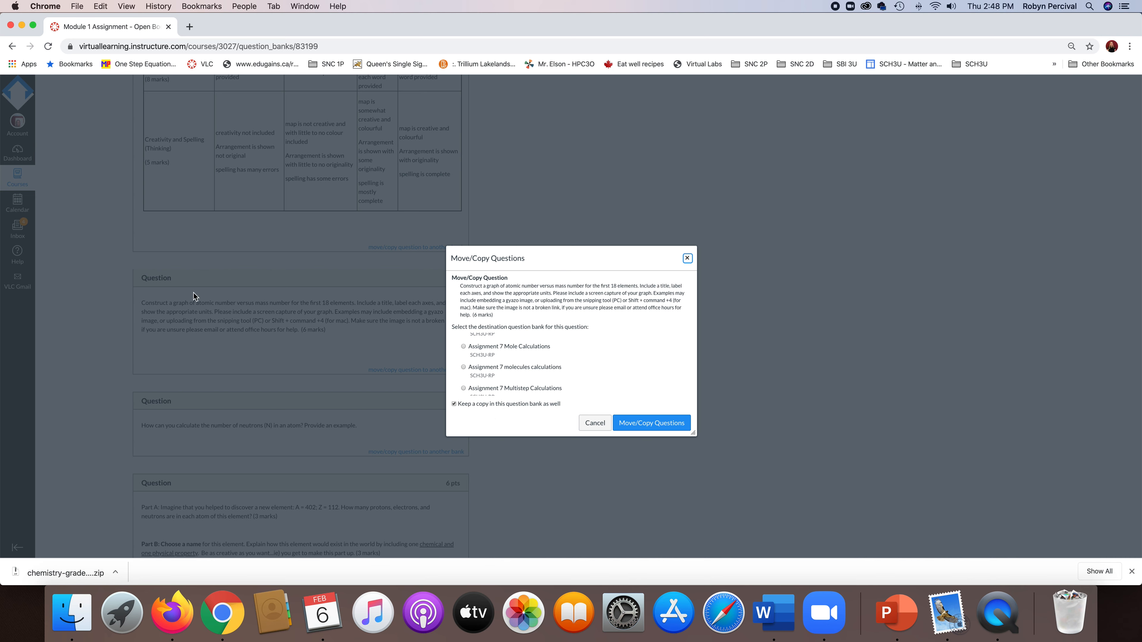
click(457, 406)
scroll(553, 356, down, 2)
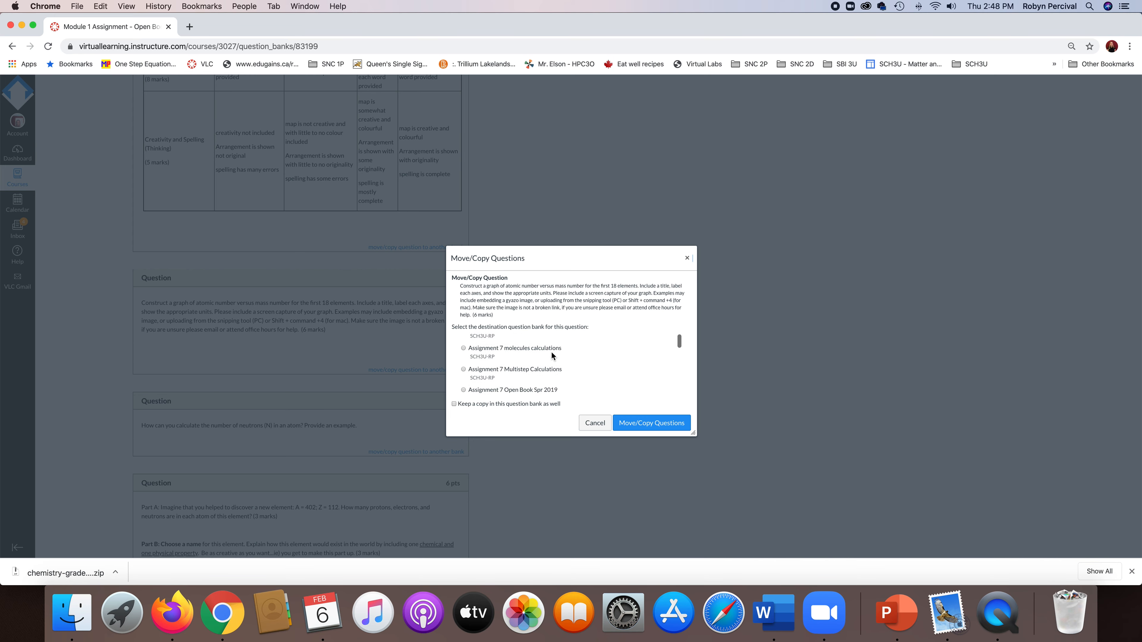
scroll(552, 355, up, 2)
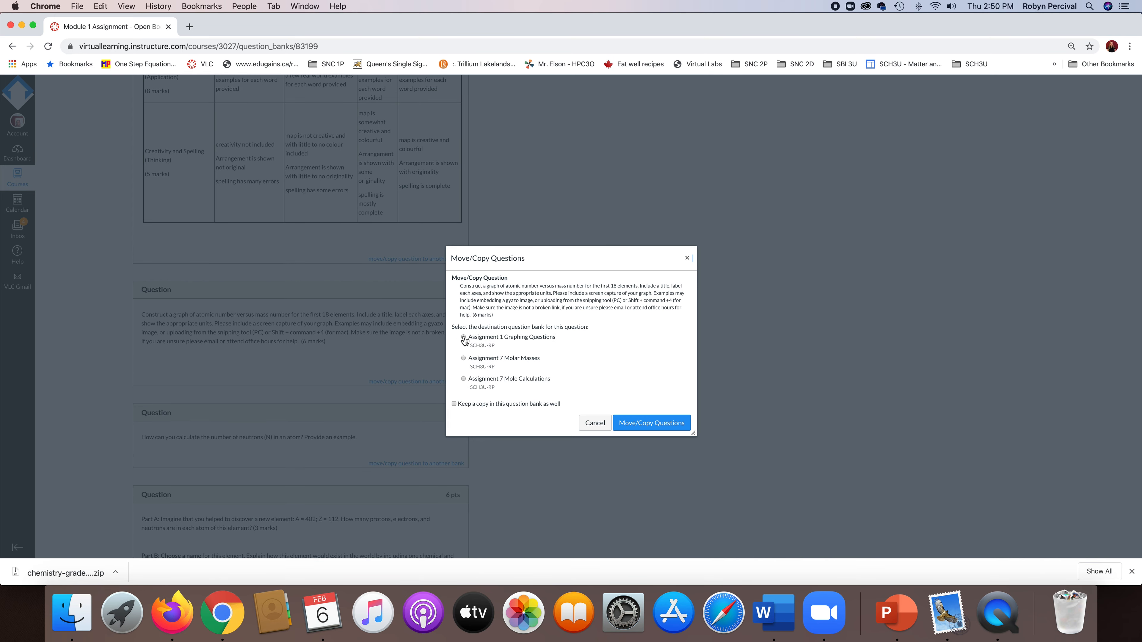
click(464, 337)
click(654, 425)
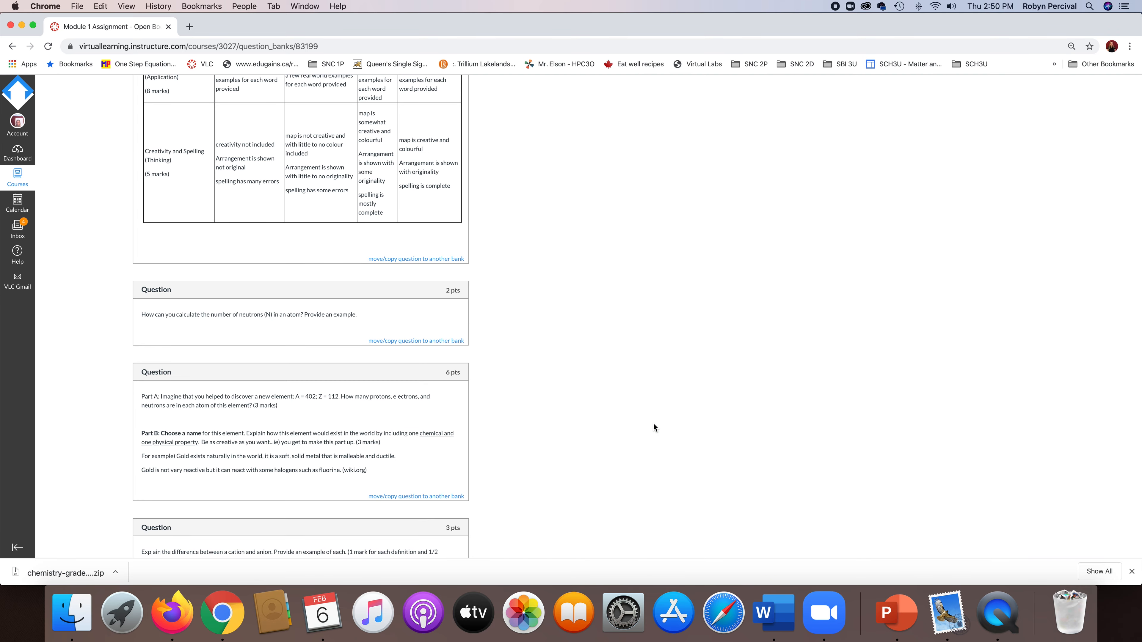
scroll(595, 371, up, 15)
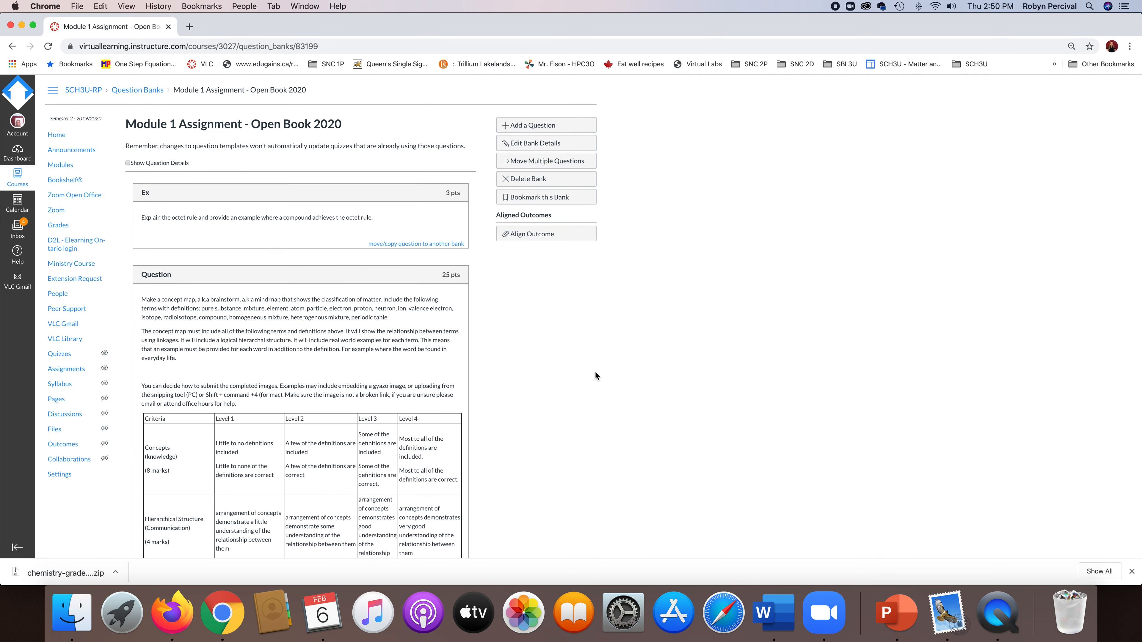
click(135, 91)
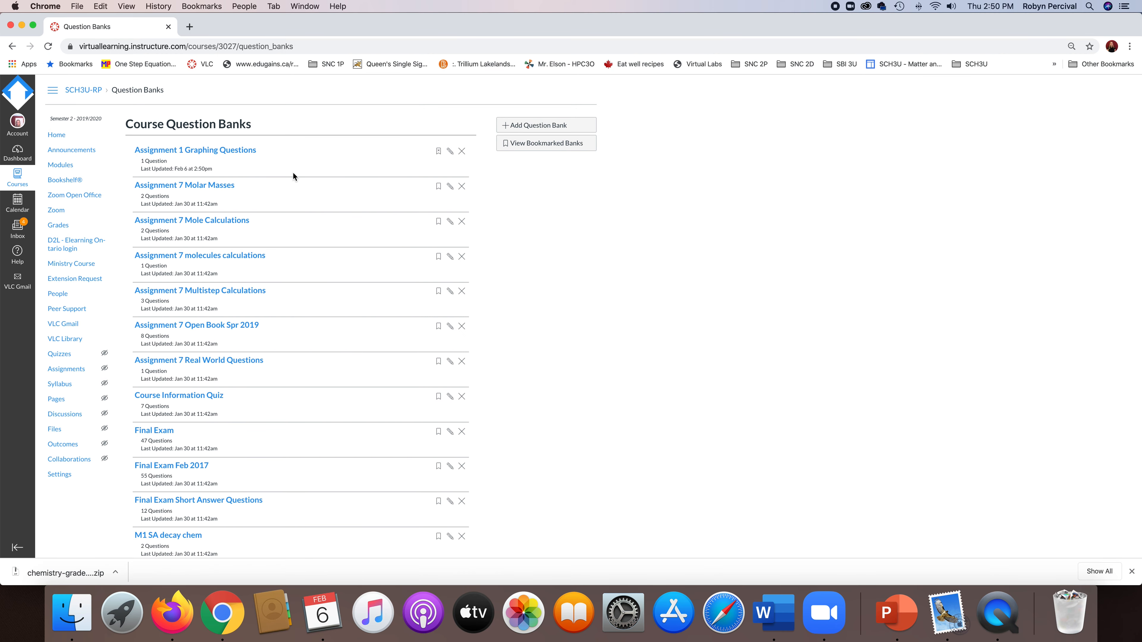